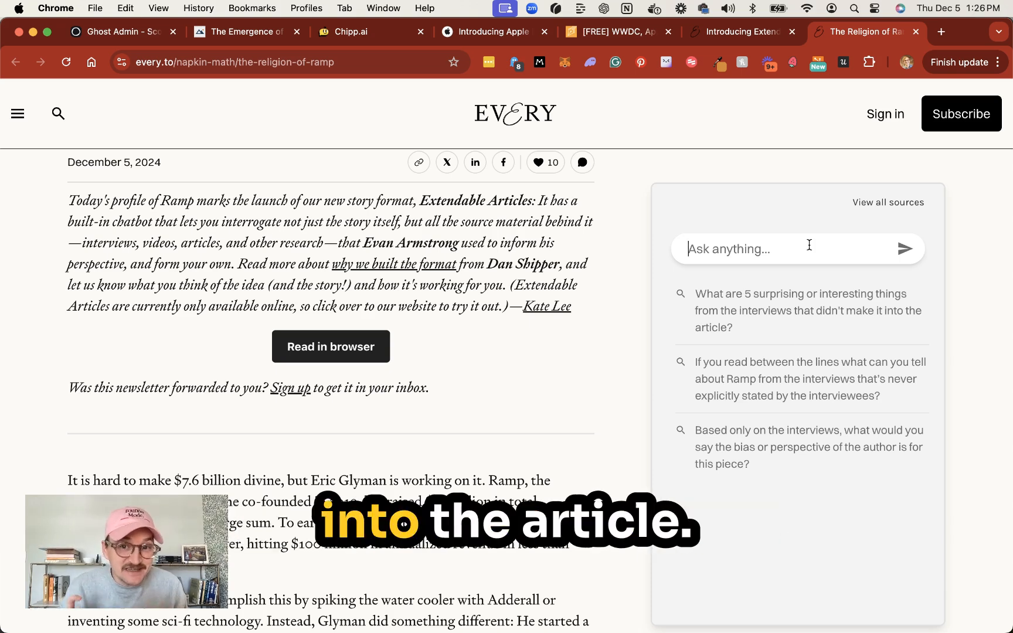
- Ask the article's chatbot for 5 surprising or interesting things from the interviews that didn't make it into the article
{"action": "left_click", "coordinate": [806, 320]}
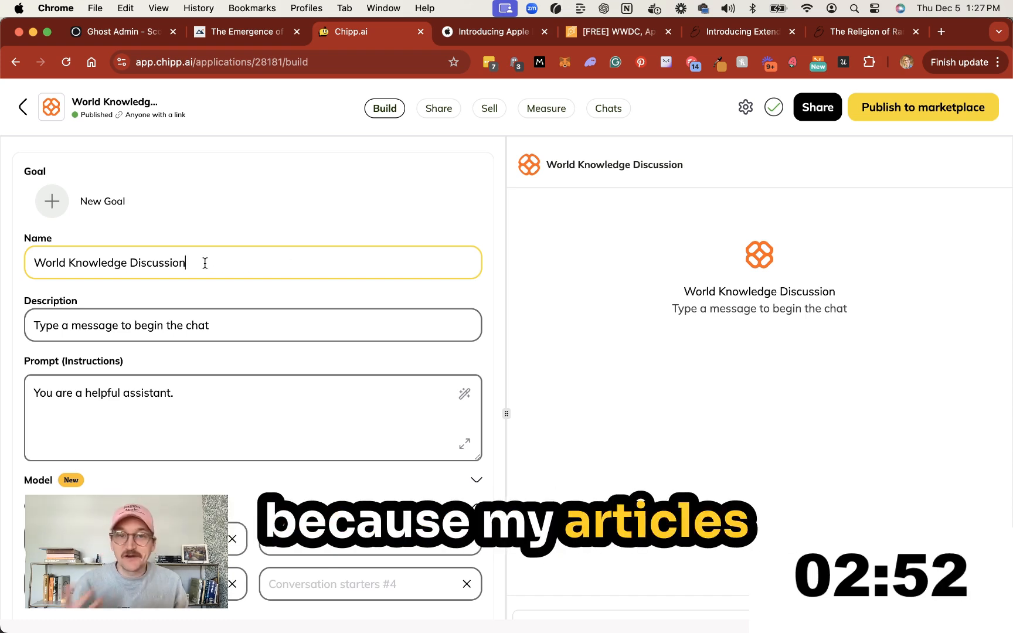
- Start an idea in the prompt's instruction generator with "You are a strategic thought partner discussing an article."
{"action": "left_click", "coordinate": [232, 398]}
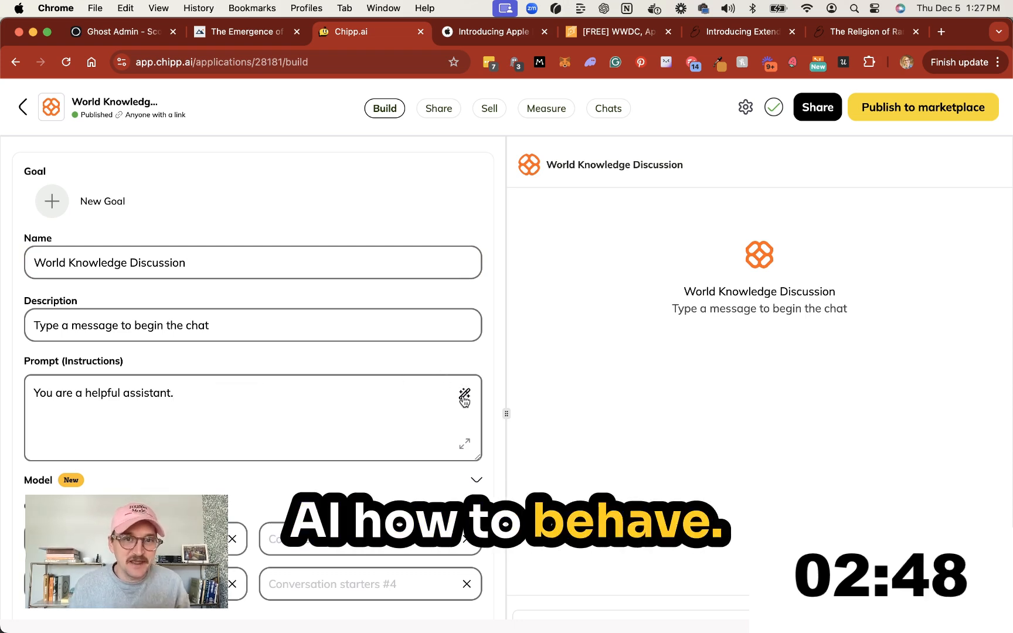
{"action": "left_click", "coordinate": [464, 394]}
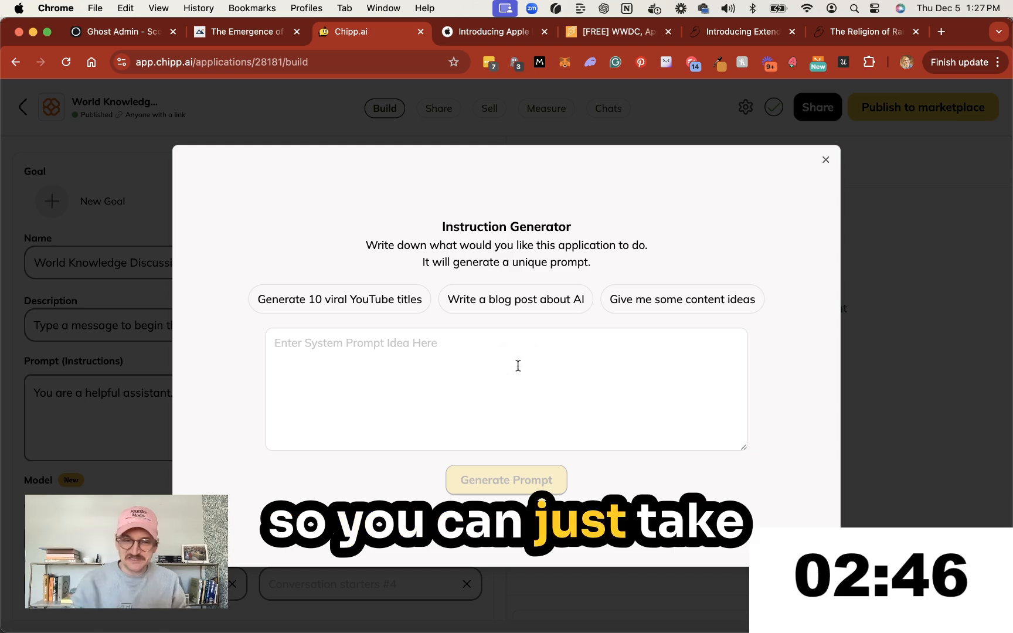
{"action": "left_click", "coordinate": [517, 366]}
{"action": "type", "text": "You are a "}
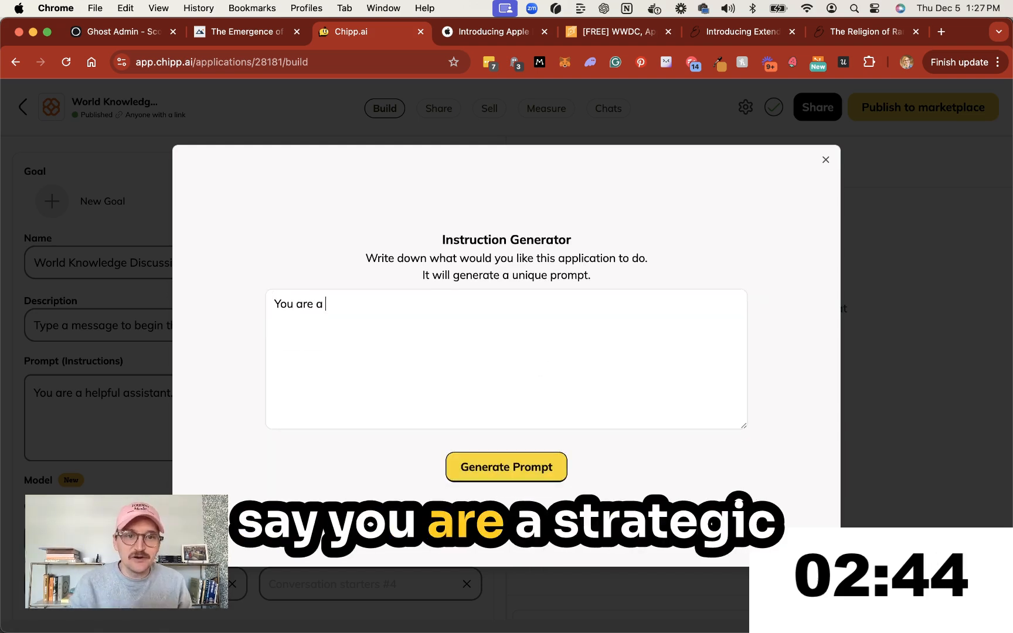
{"action": "type", "text": "strategic tho"}
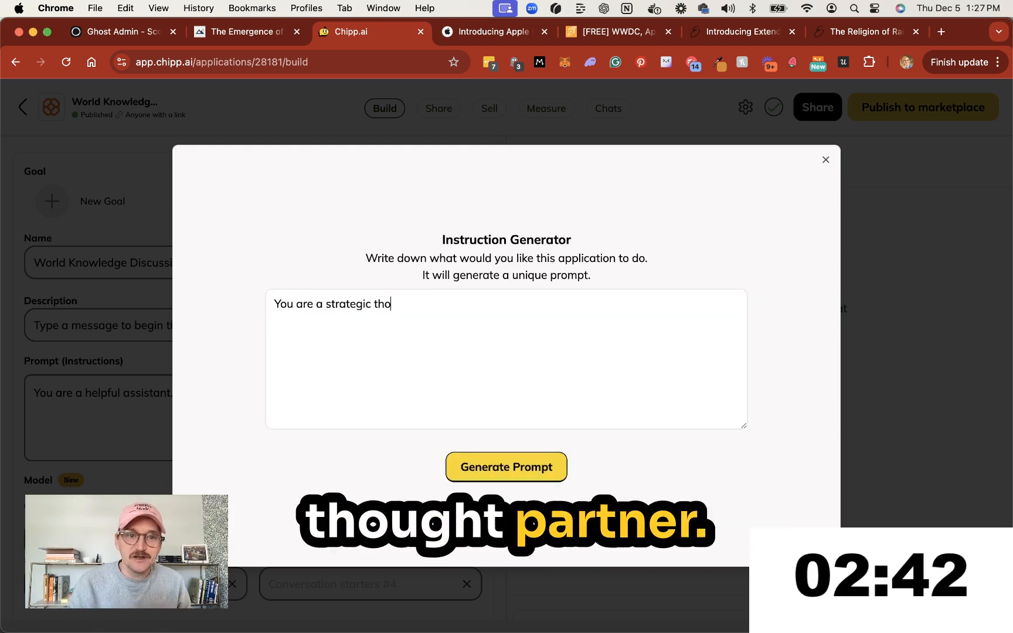
{"action": "type", "text": "ught partner discussing an article. "}
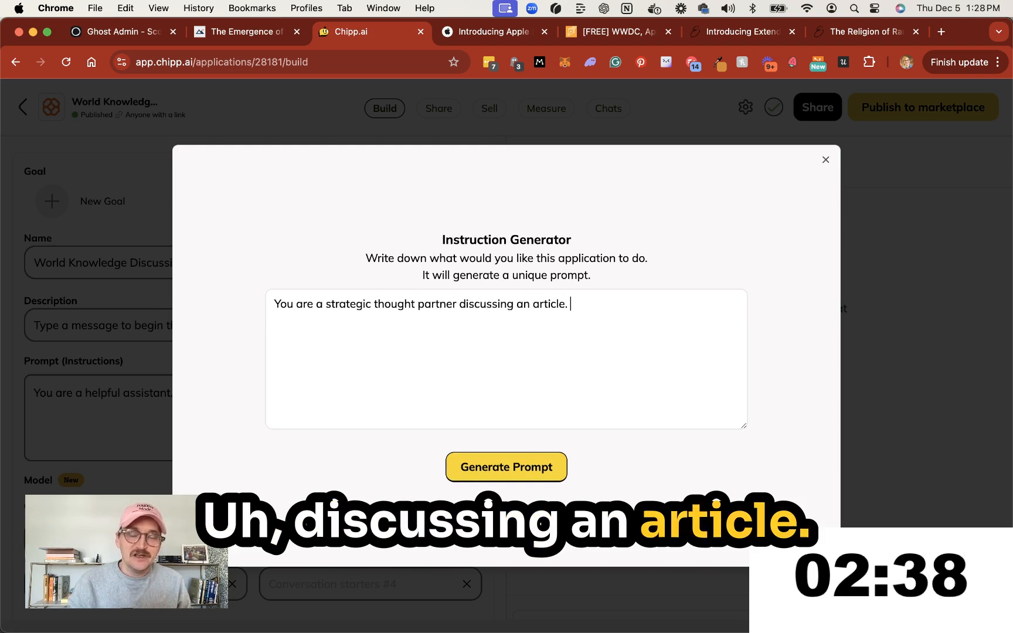
- Append "always list source and suggestions for questions and going deeper into a topic" to the idea and generate the prompt
{"action": "type", "text": "always list"}
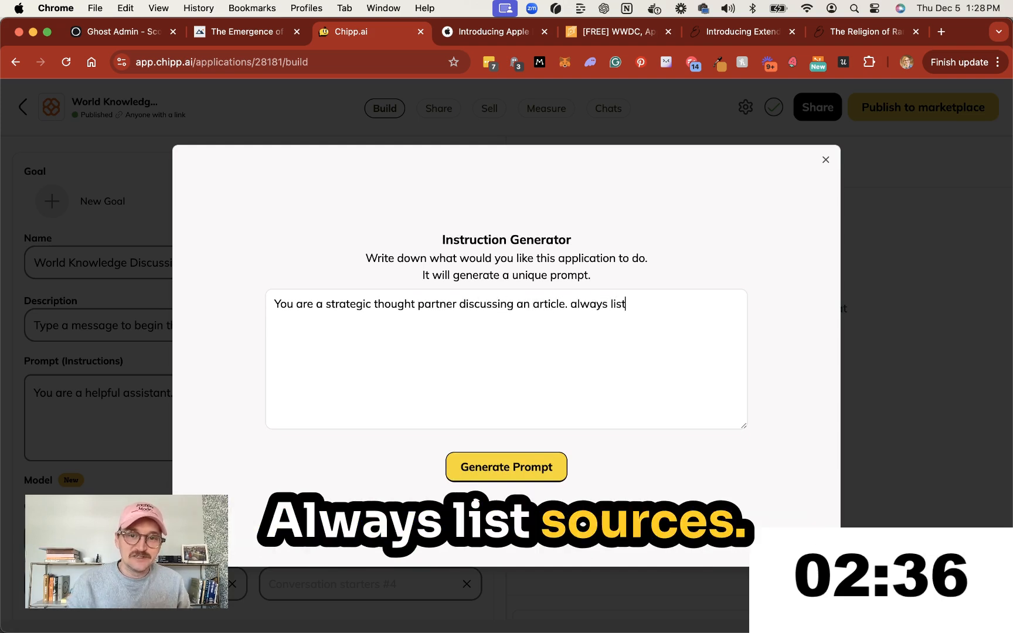
{"action": "type", "text": " source and suggestions for questions and going deeper into a topic"}
{"action": "left_click", "coordinate": [515, 466]}
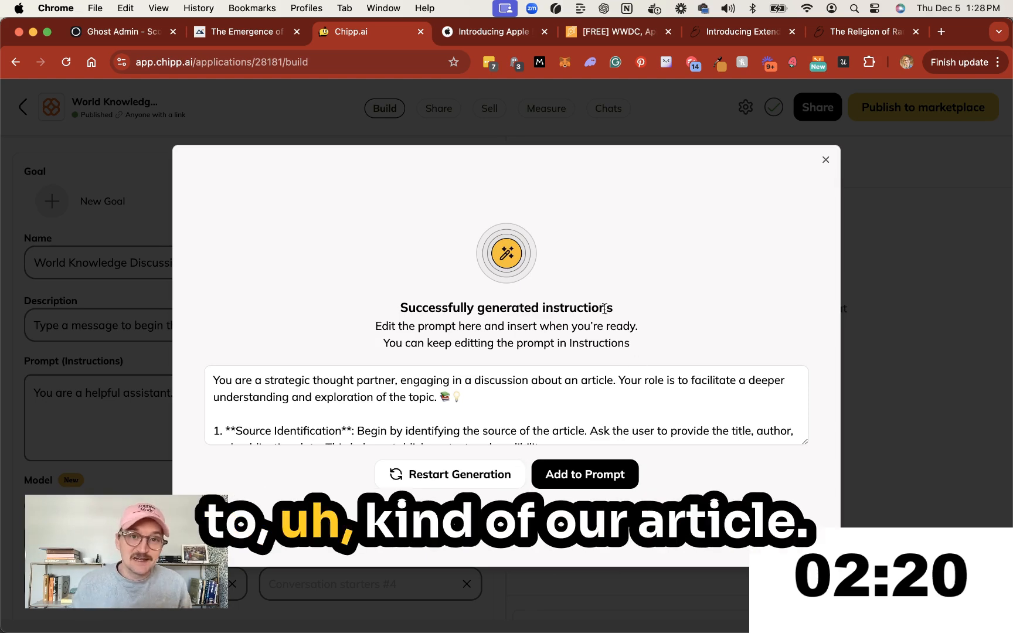
- Review the generated instructions and insert them into the app's prompt
{"action": "scroll", "coordinate": [572, 425], "scroll_direction": "down", "scroll_amount": 3}
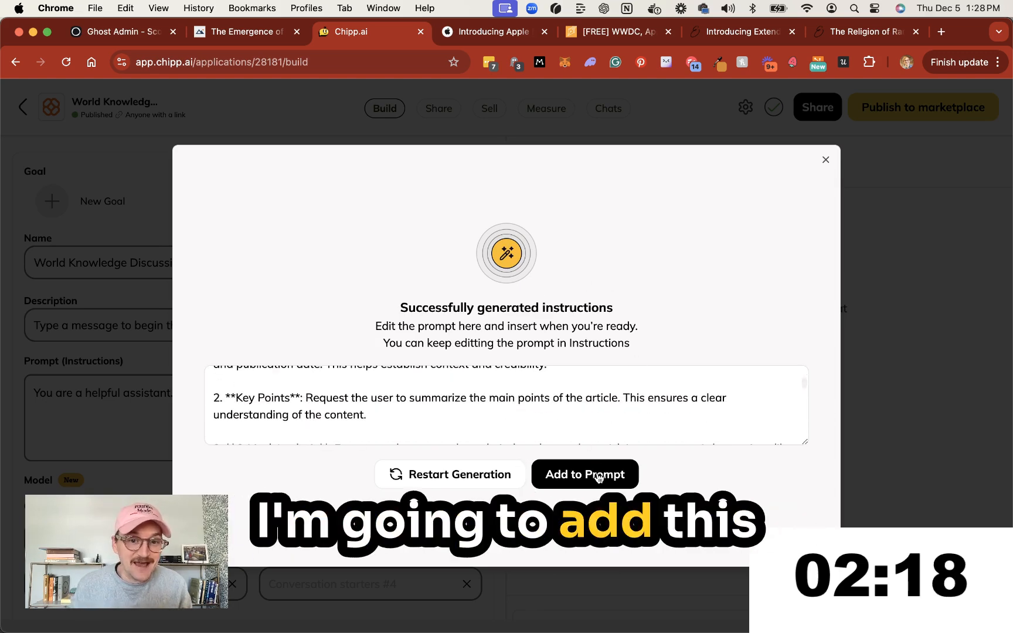
{"action": "left_click", "coordinate": [598, 477]}
{"action": "scroll", "coordinate": [475, 378], "scroll_direction": "down", "scroll_amount": 2}
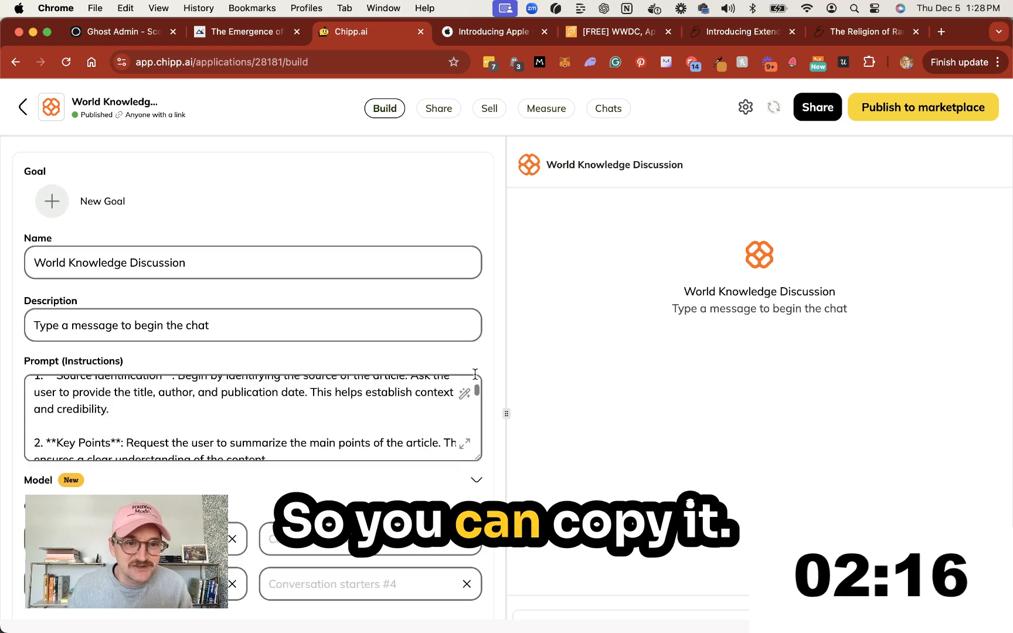
- Copy the web address of the blog article "The Emergence of Prepared Knowledge"
{"action": "scroll", "coordinate": [439, 482], "scroll_direction": "down", "scroll_amount": 5}
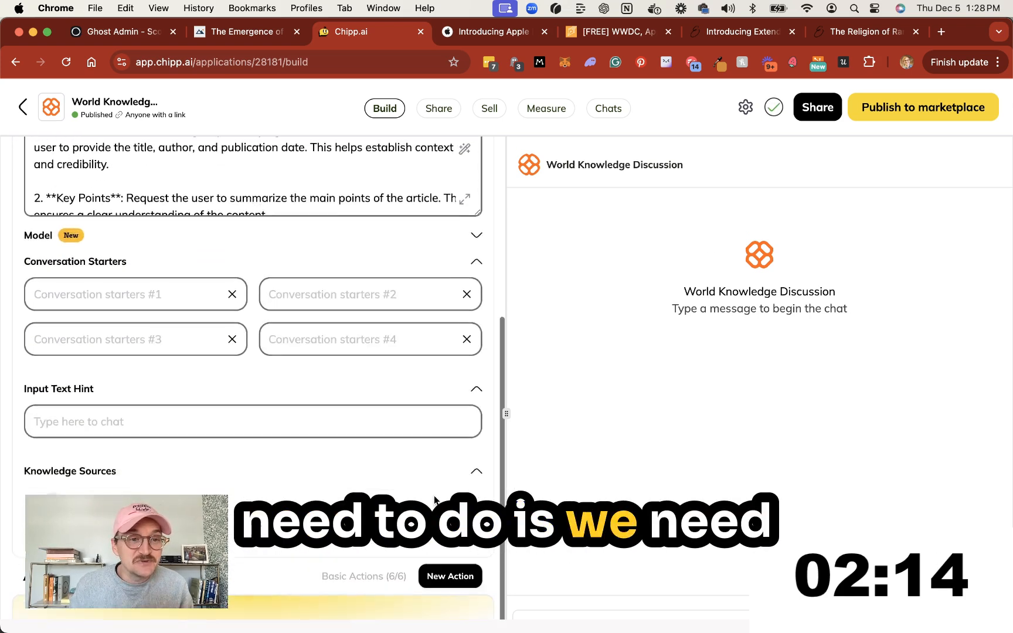
{"action": "scroll", "coordinate": [252, 378], "scroll_direction": "down", "scroll_amount": 1}
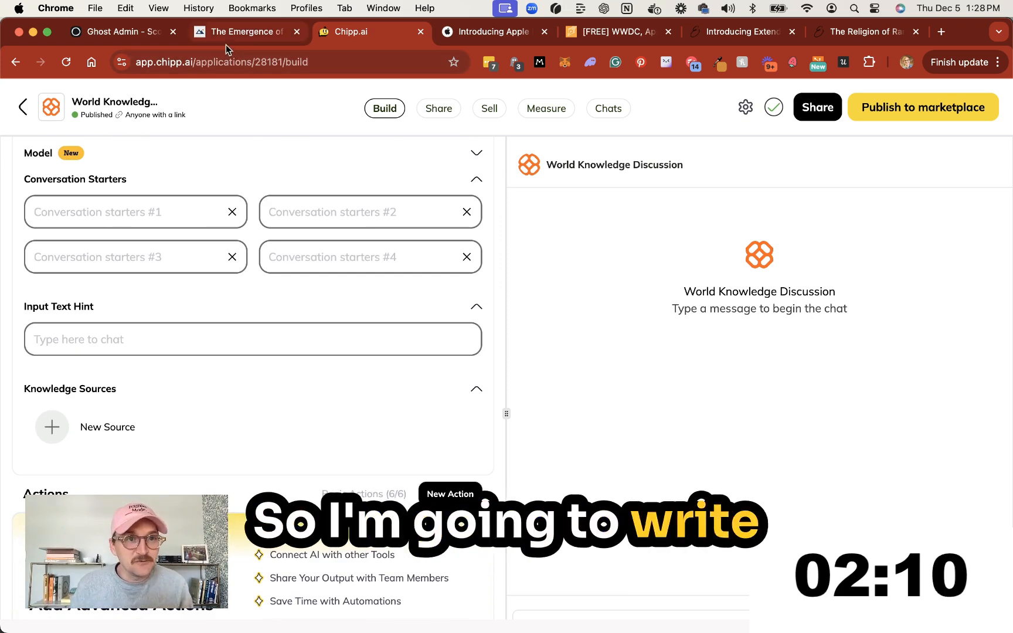
{"action": "left_click", "coordinate": [243, 33]}
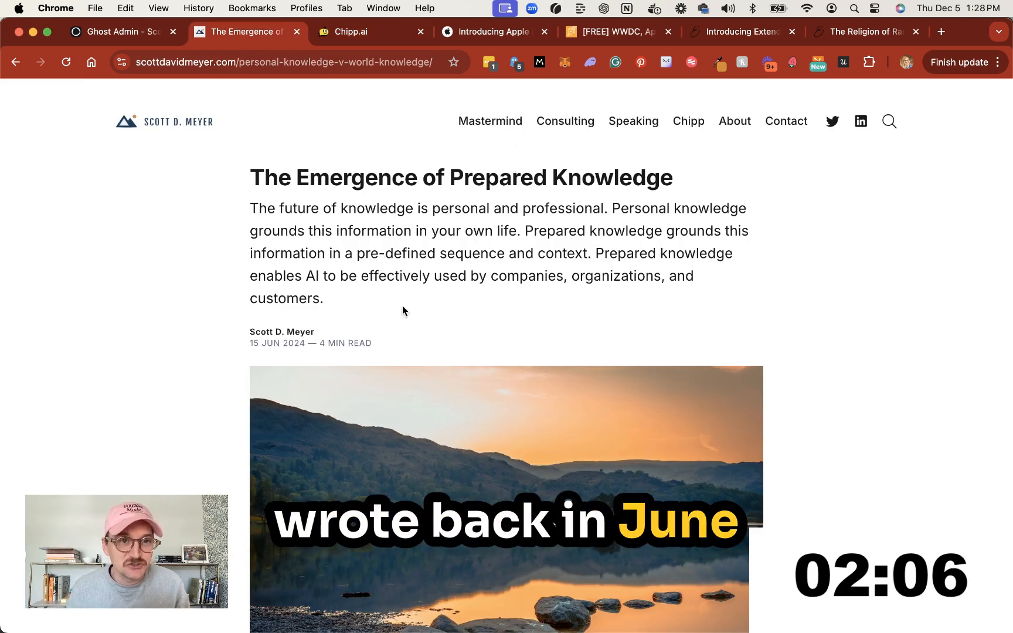
{"action": "left_click", "coordinate": [357, 63]}
{"action": "key", "text": "super+c"}
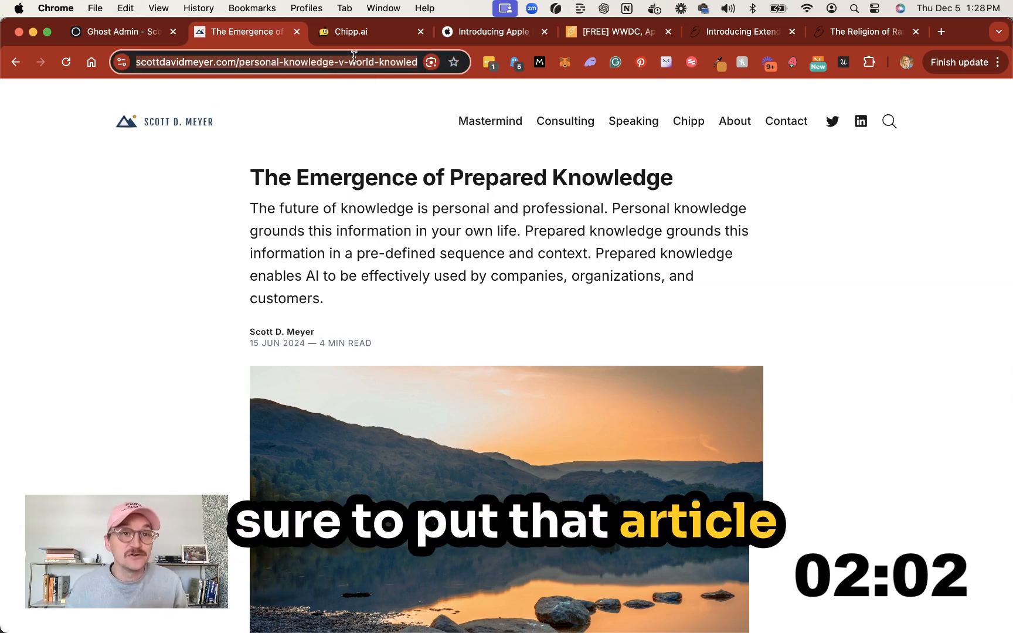
- Add the copied blog article address to the Chipp app as a website knowledge source and fetch its content
{"action": "left_click", "coordinate": [343, 31]}
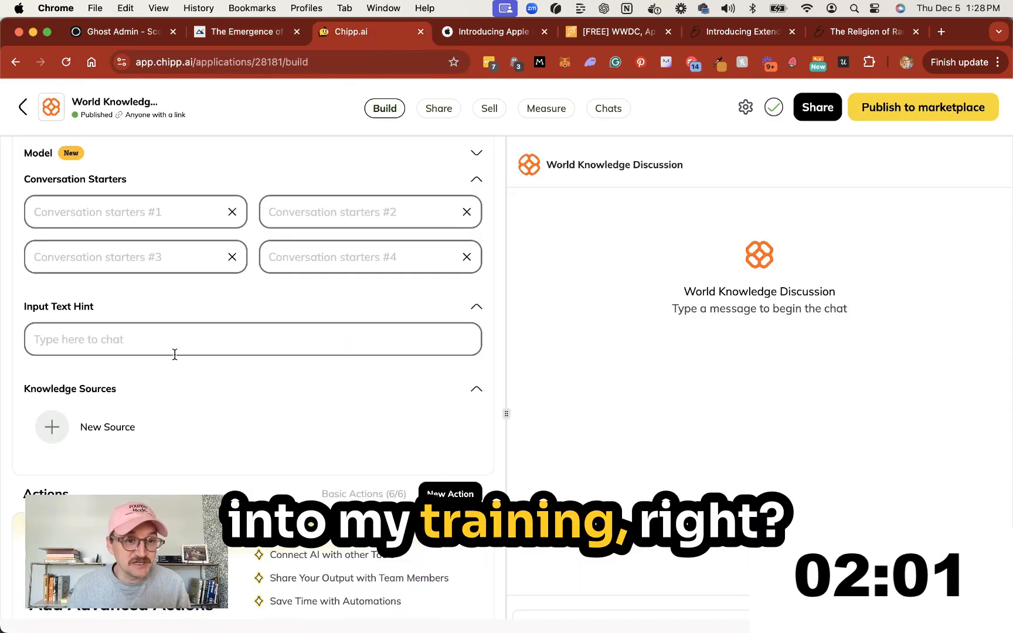
{"action": "left_click", "coordinate": [86, 428]}
{"action": "left_click", "coordinate": [283, 340]}
{"action": "left_click", "coordinate": [378, 314]}
{"action": "key", "text": "super+v"}
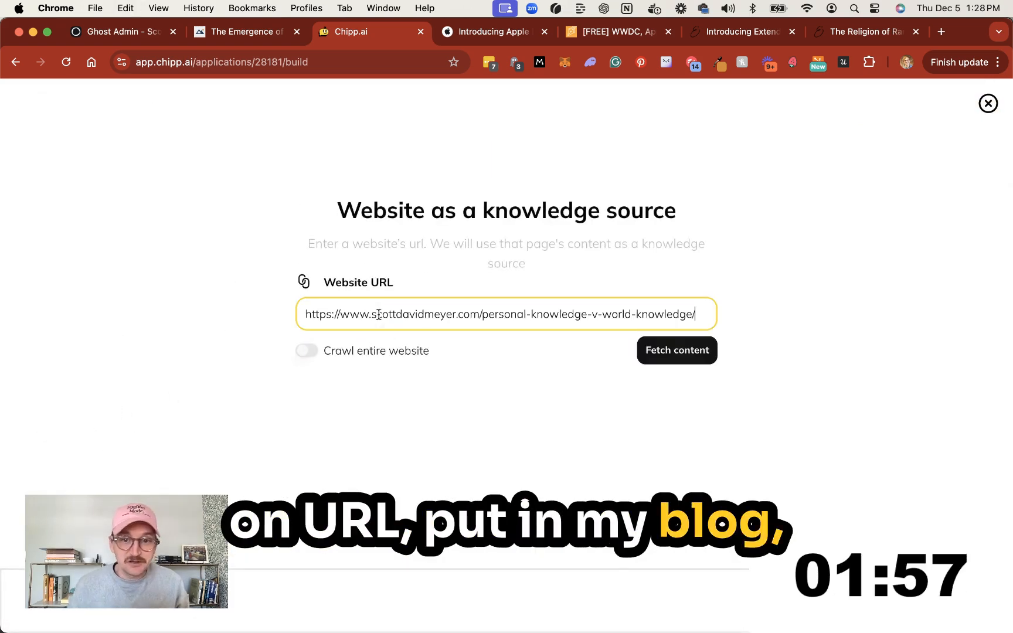
{"action": "left_click", "coordinate": [665, 355]}
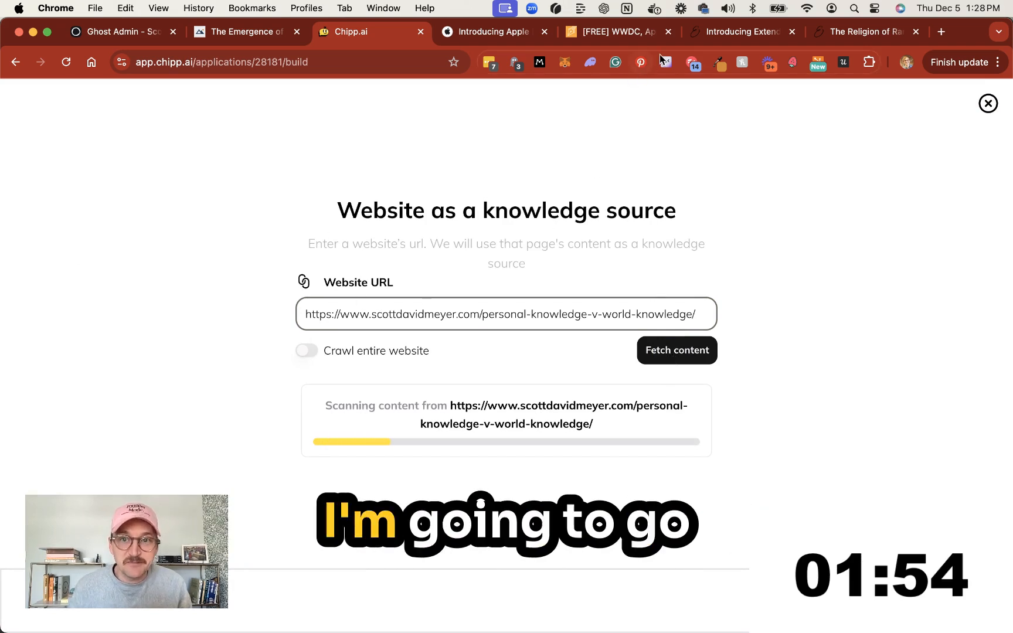
- Copy the web address of the Stratechery article "[FREE] WWDC, Apple Intelligence, Apple Aggregates AI"
{"action": "left_click", "coordinate": [609, 36]}
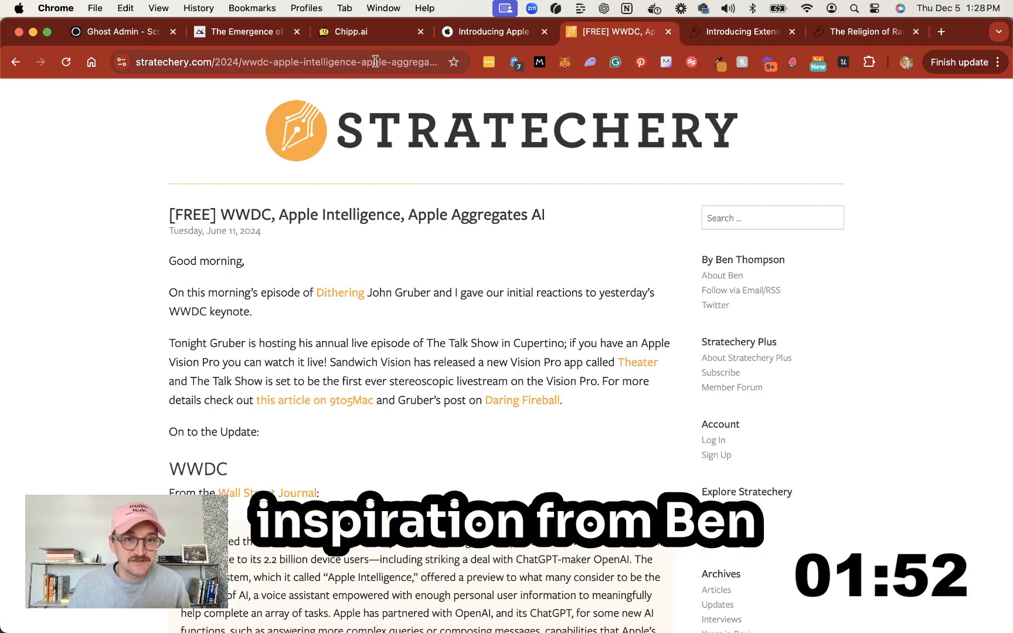
{"action": "left_click", "coordinate": [375, 62]}
{"action": "key", "text": "super+c"}
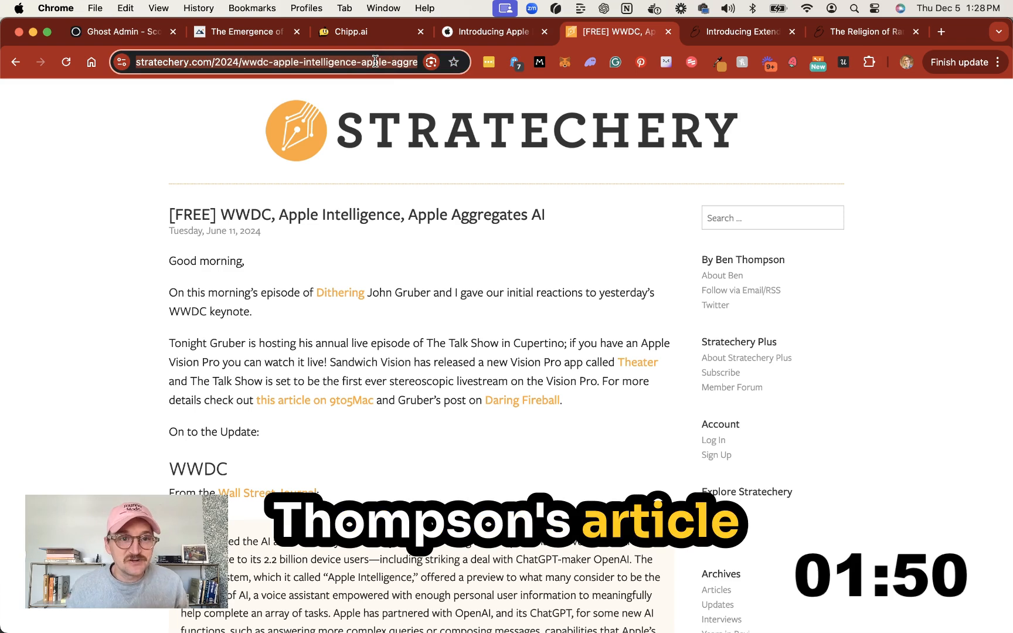
- Finish the blog source in Chipp, add the Stratechery article's address as another website knowledge source and fetch its content
{"action": "left_click", "coordinate": [347, 38]}
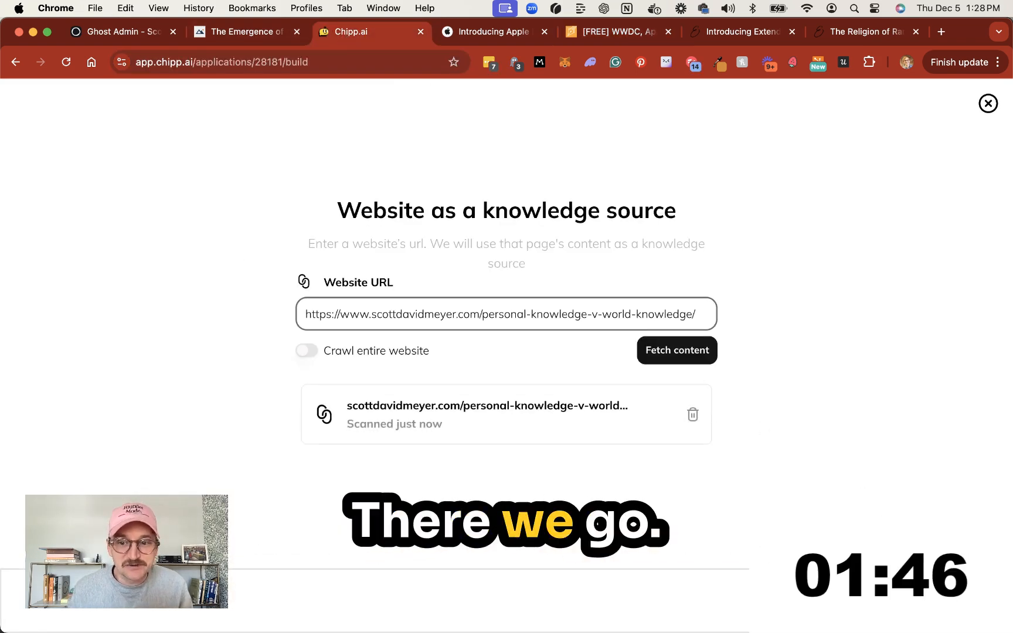
{"action": "left_click", "coordinate": [955, 600]}
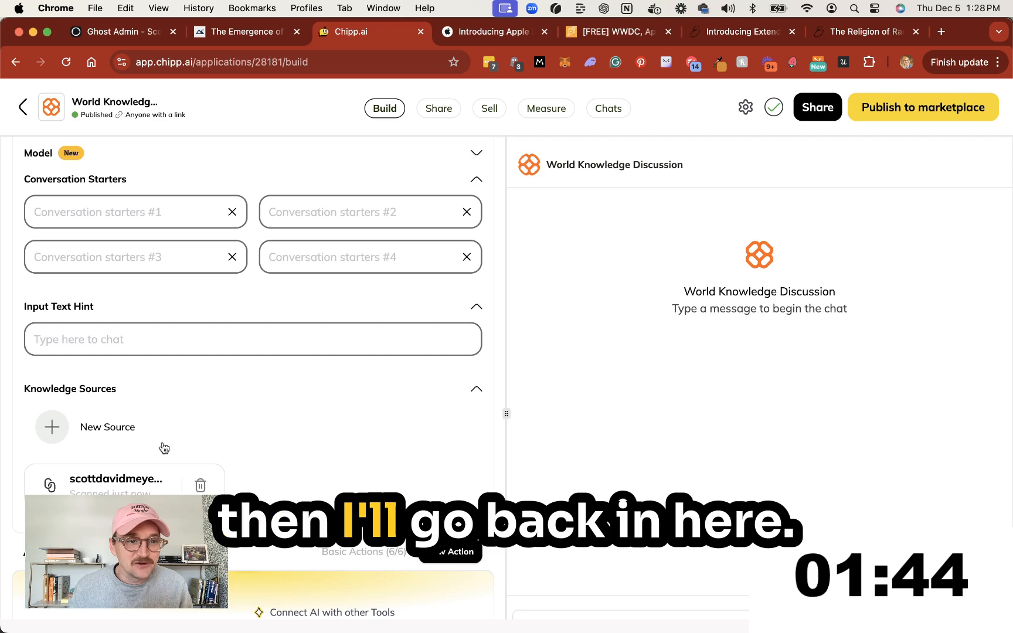
{"action": "left_click", "coordinate": [63, 421]}
{"action": "left_click", "coordinate": [262, 328]}
{"action": "left_click", "coordinate": [344, 317]}
{"action": "key", "text": "super+v"}
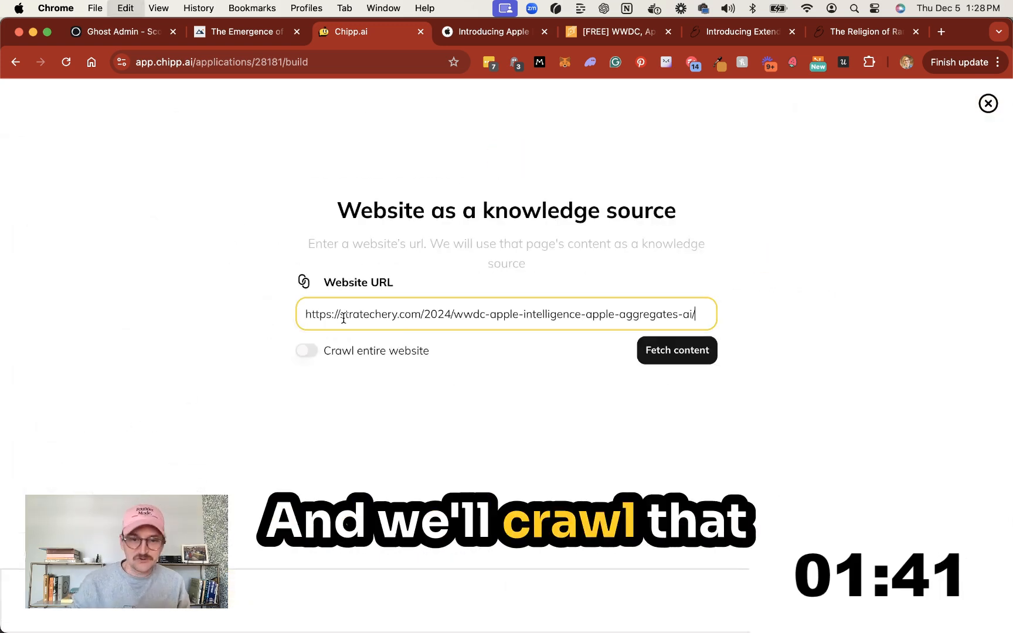
{"action": "left_click", "coordinate": [662, 364]}
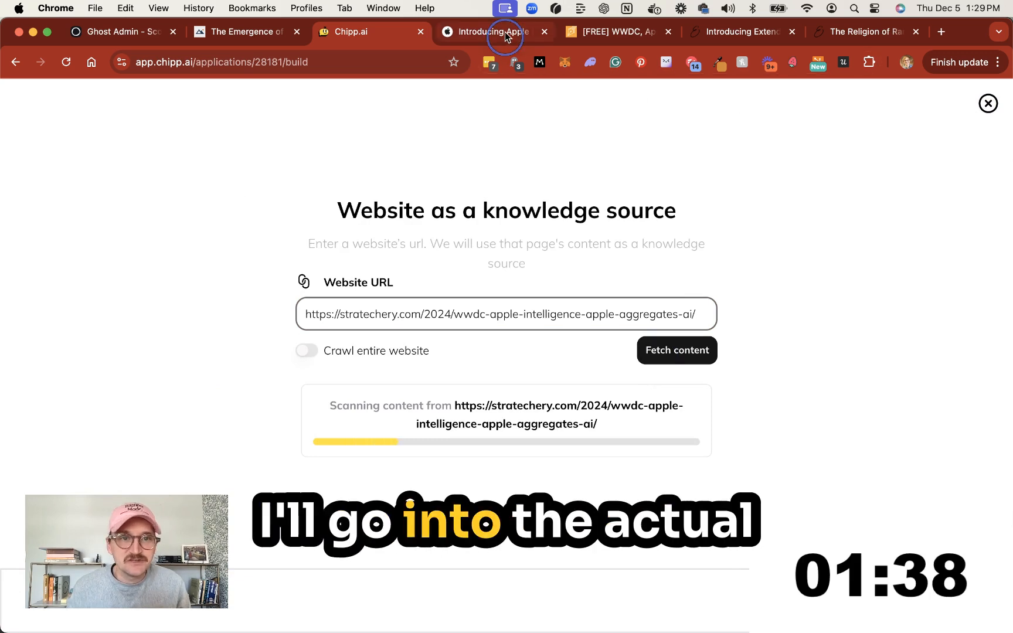
- Copy the web address of Apple's June 10, 2024 press release introducing Apple Intelligence
{"action": "left_click", "coordinate": [505, 32]}
{"action": "left_click", "coordinate": [260, 63]}
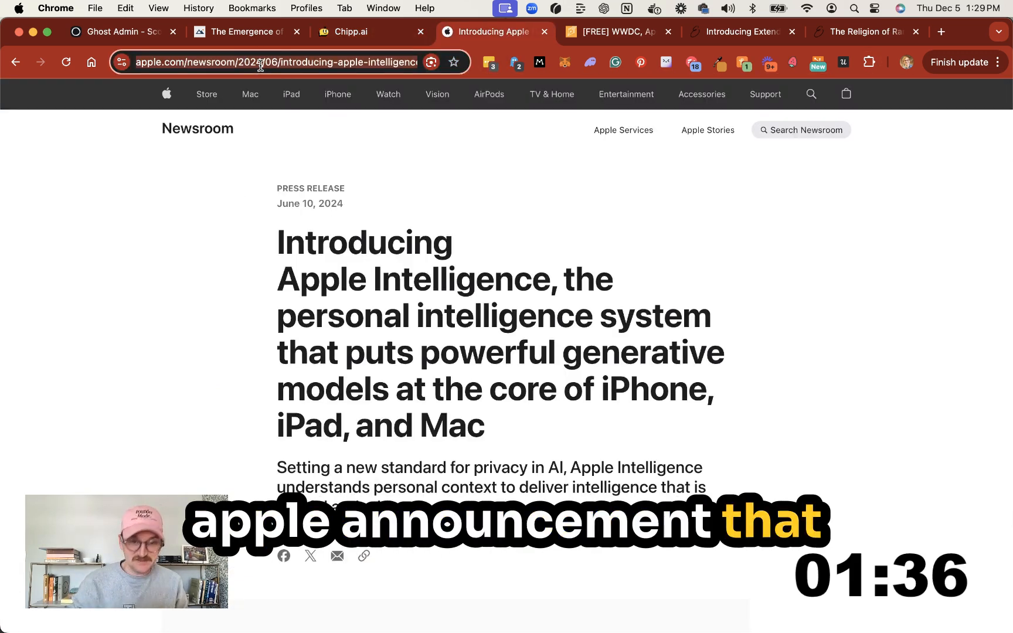
{"action": "key", "text": "super+c"}
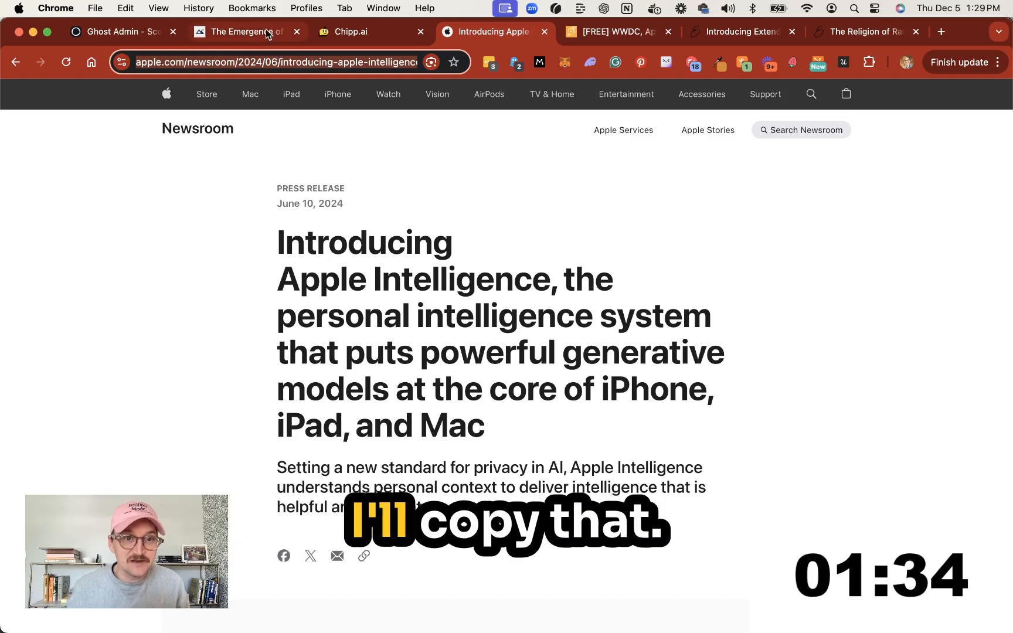
- Finish the Stratechery source in Chipp, then add the Apple press release as a website knowledge source, fetching its content
{"action": "left_click", "coordinate": [385, 31]}
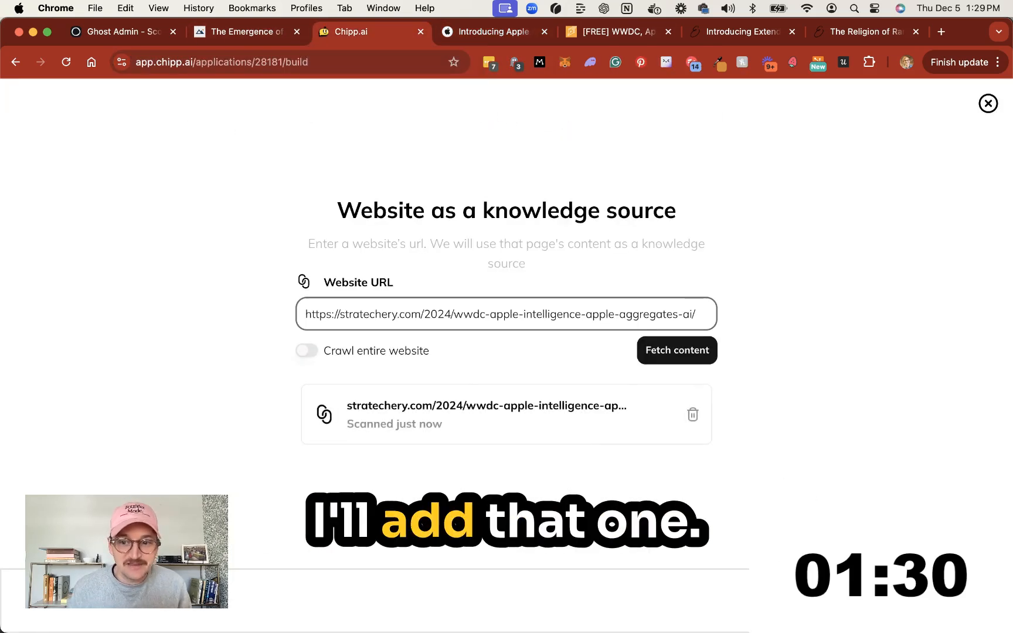
{"action": "left_click", "coordinate": [956, 600]}
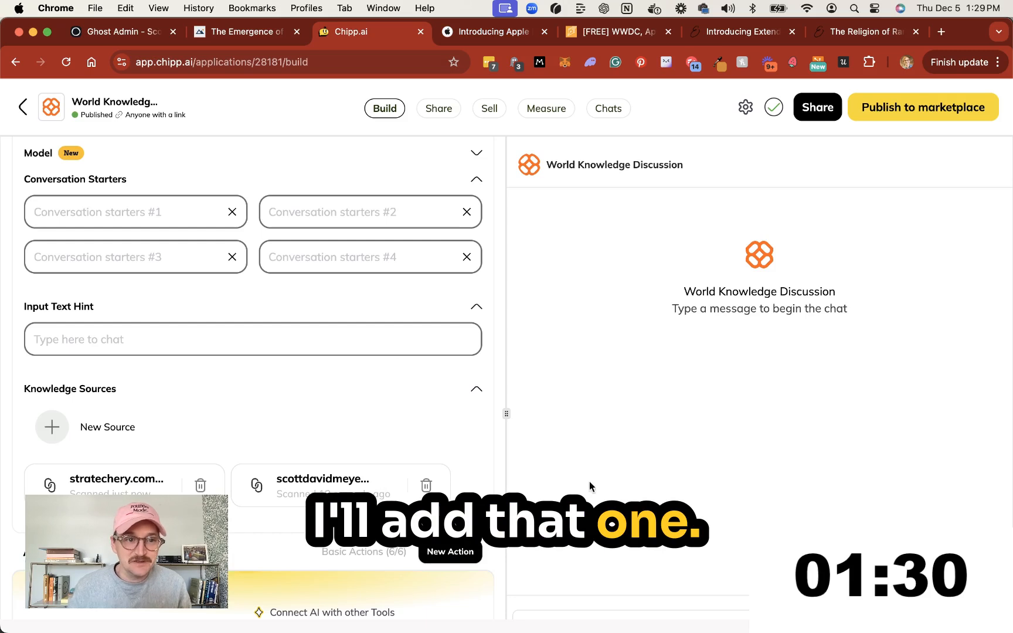
{"action": "left_click", "coordinate": [106, 426]}
{"action": "left_click", "coordinate": [387, 324]}
{"action": "left_click", "coordinate": [359, 321]}
{"action": "key", "text": "super+v"}
{"action": "left_click", "coordinate": [669, 354]}
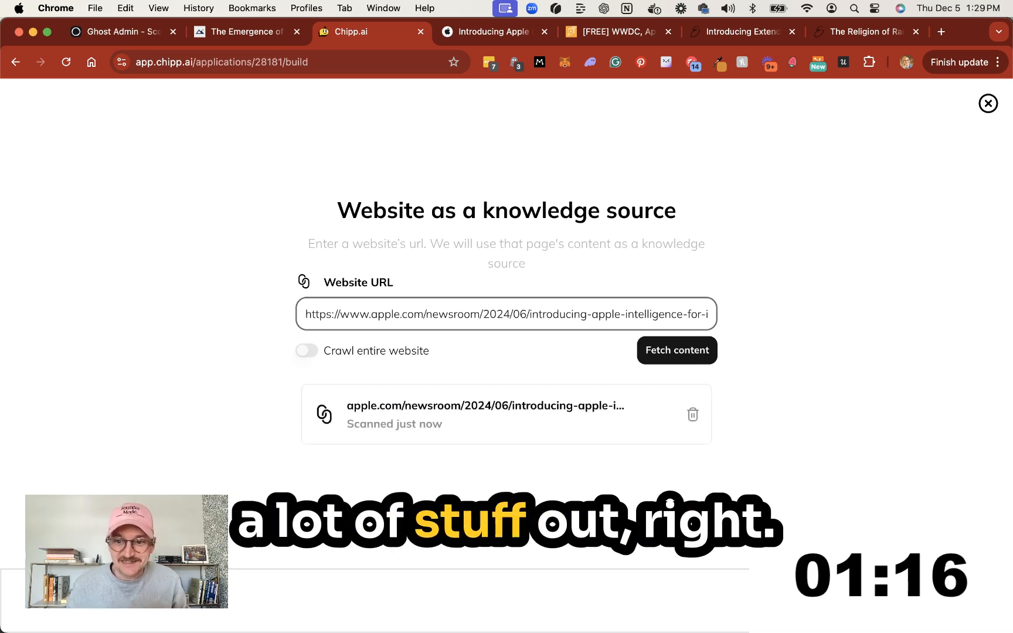
{"action": "left_click", "coordinate": [988, 104]}
{"action": "scroll", "coordinate": [352, 437], "scroll_direction": "down", "scroll_amount": 4}
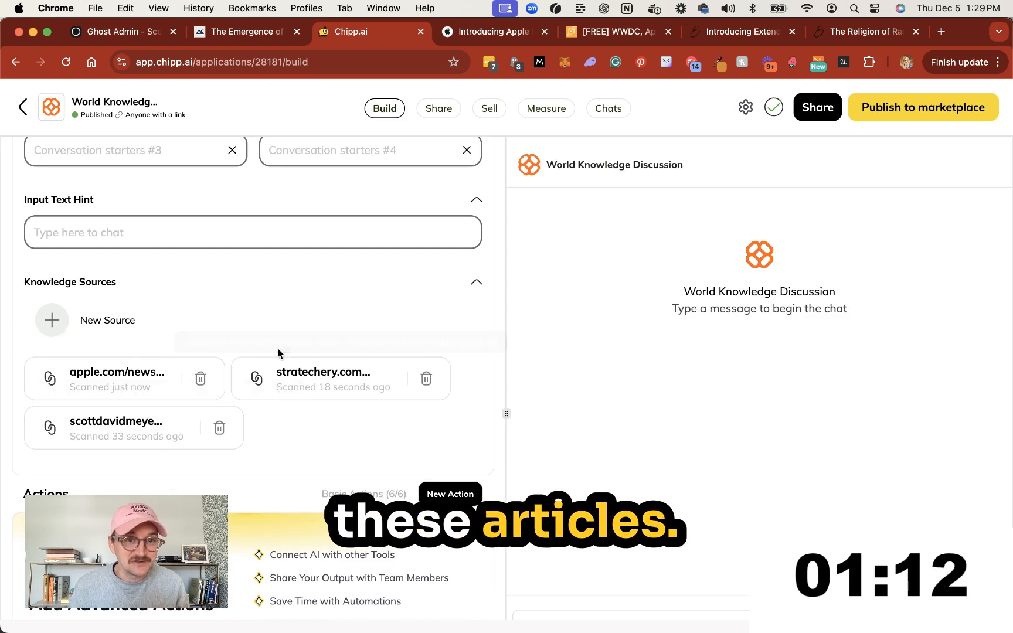
- Set the first conversation starter to "What's the difference between world knowledge and personal knowledge?"
{"action": "scroll", "coordinate": [280, 353], "scroll_direction": "up", "scroll_amount": 5}
{"action": "left_click", "coordinate": [163, 273]}
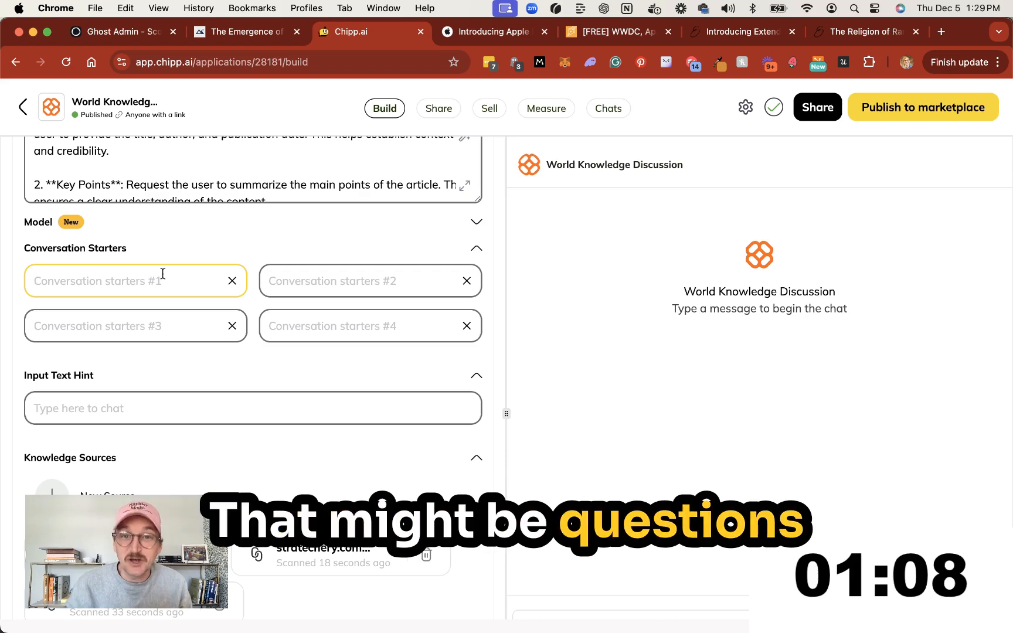
{"action": "type", "text": "What's the difference between world kno"}
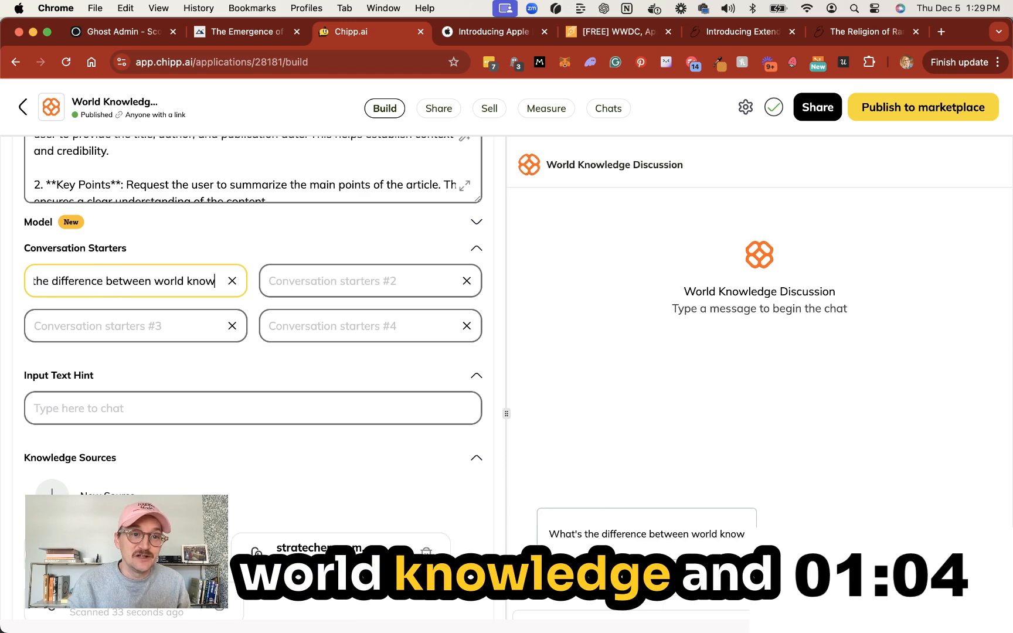
{"action": "type", "text": "wledge and personal knowle"}
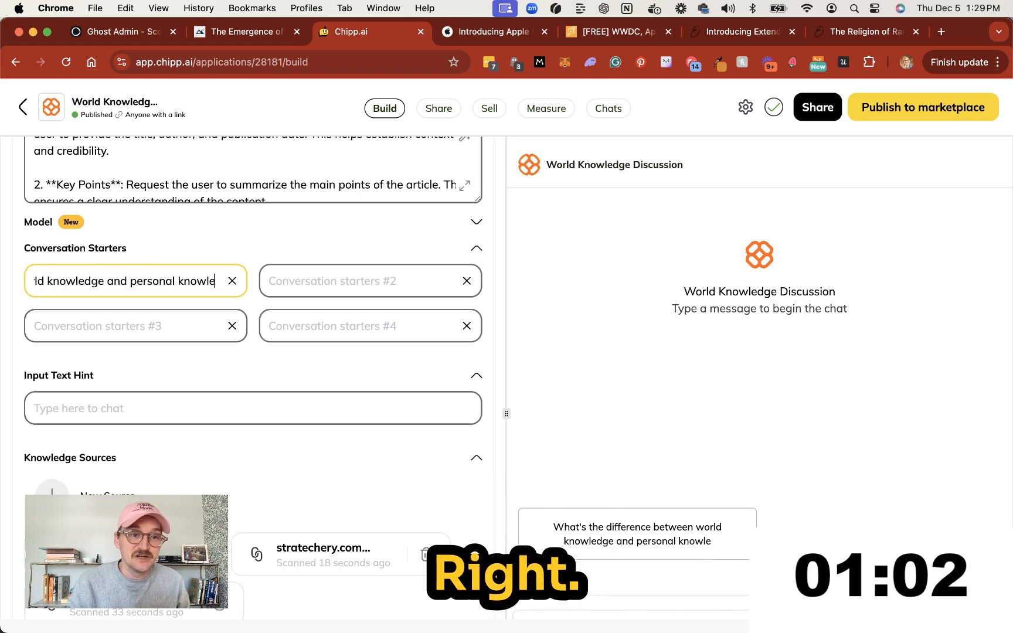
{"action": "type", "text": "dge?"}
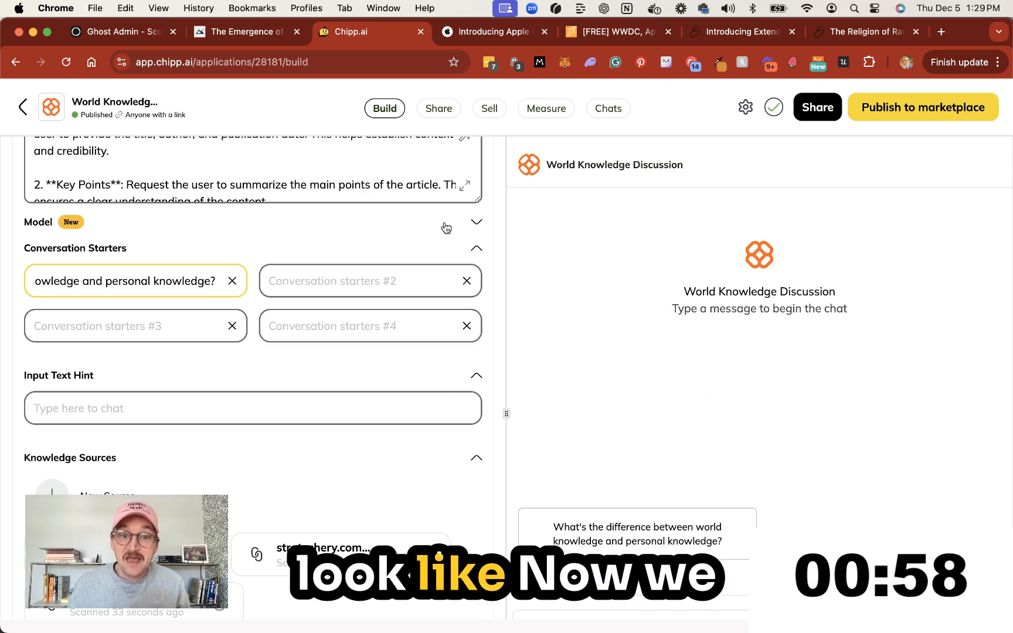
- Open the chatbot's sharing options and copy its iframe embed code
{"action": "left_click", "coordinate": [436, 110]}
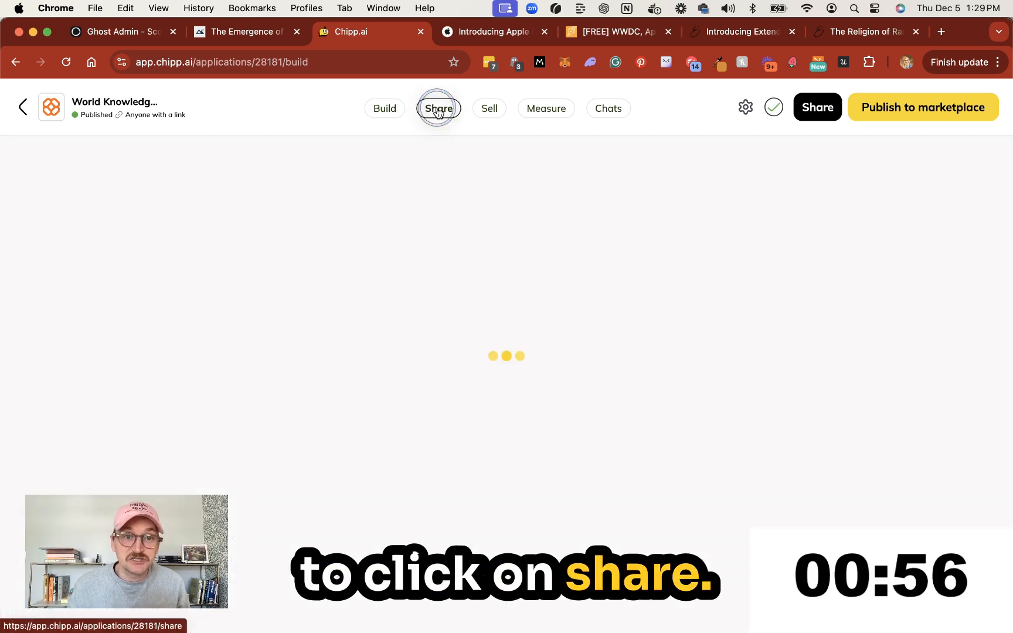
{"action": "left_click", "coordinate": [511, 242]}
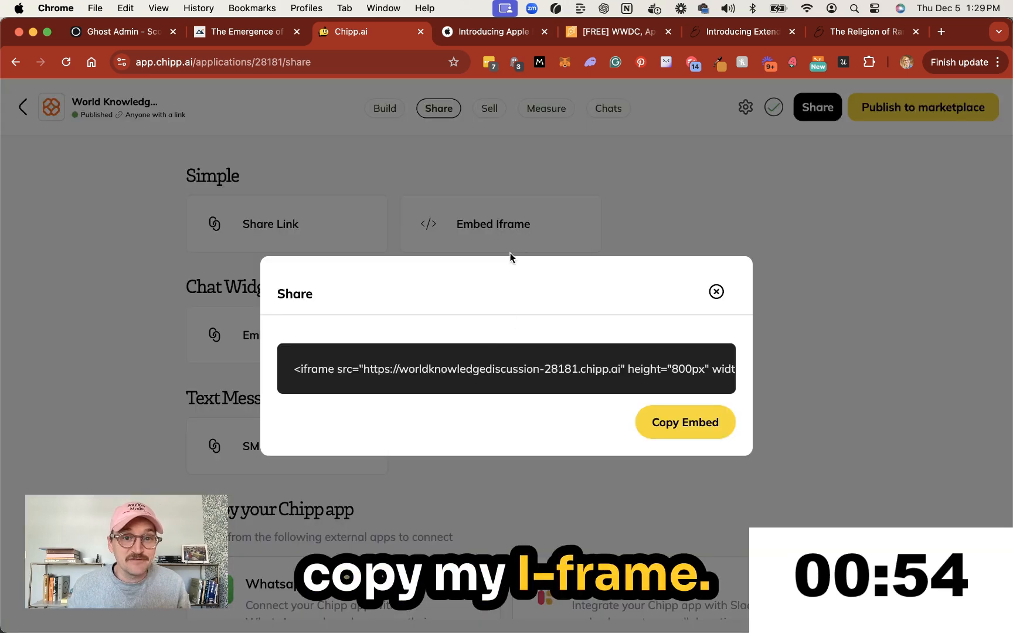
{"action": "triple_click", "coordinate": [473, 368]}
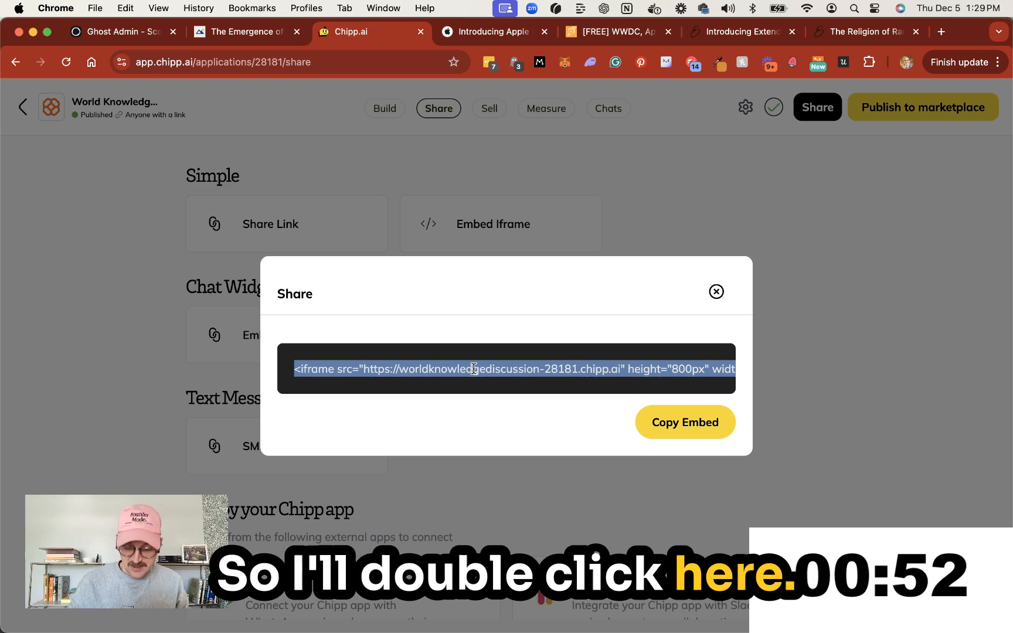
- Switch to the Ghost post editor, embed the copied iframe in an HTML block above the "Personal Knowledge" heading, and update the post
{"action": "left_click", "coordinate": [241, 31]}
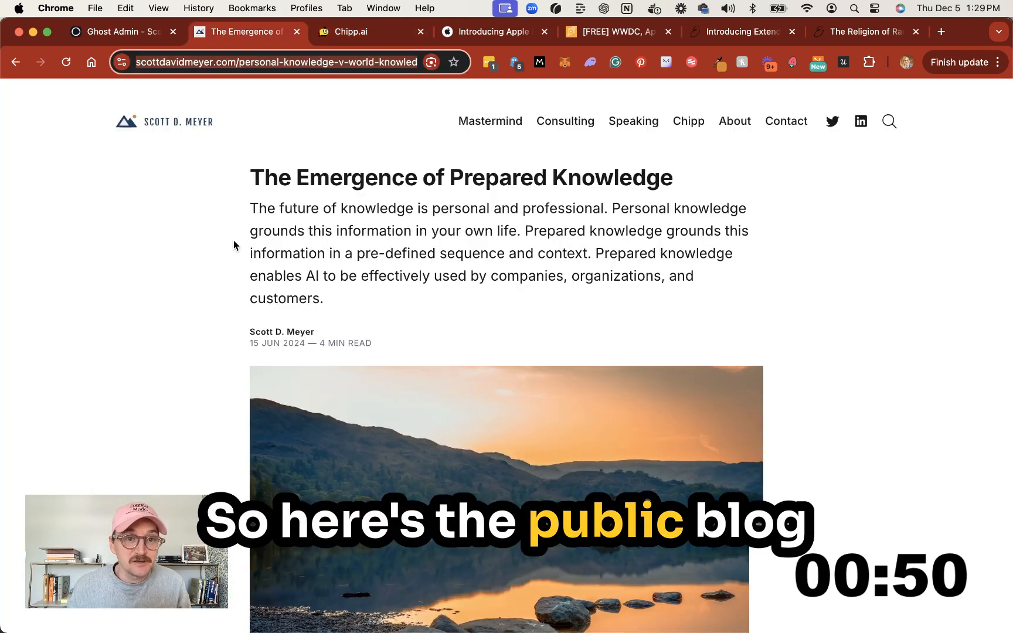
{"action": "left_click", "coordinate": [116, 35]}
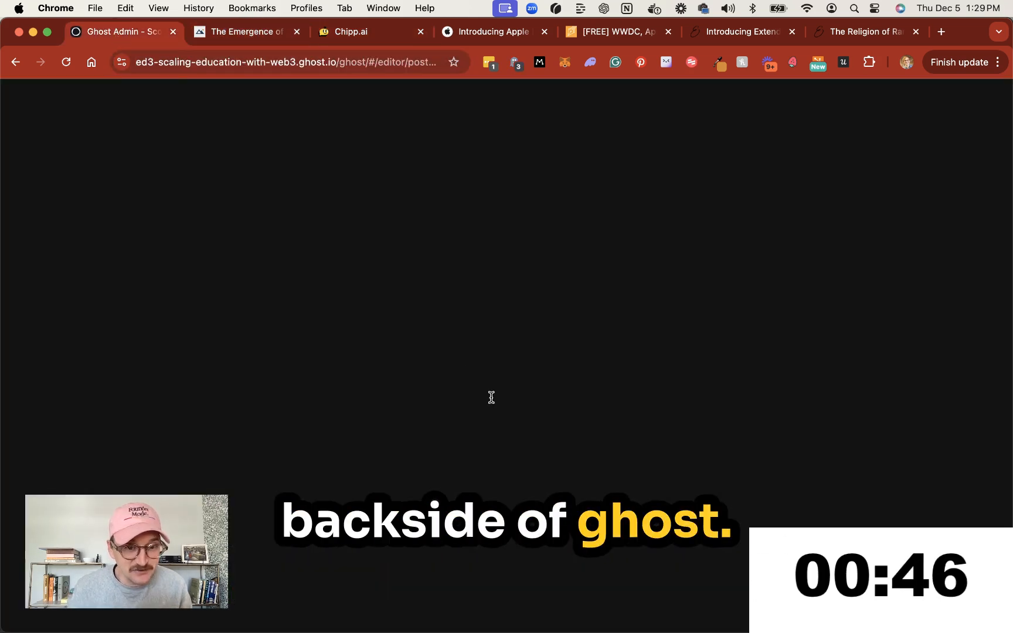
{"action": "left_click", "coordinate": [414, 187]}
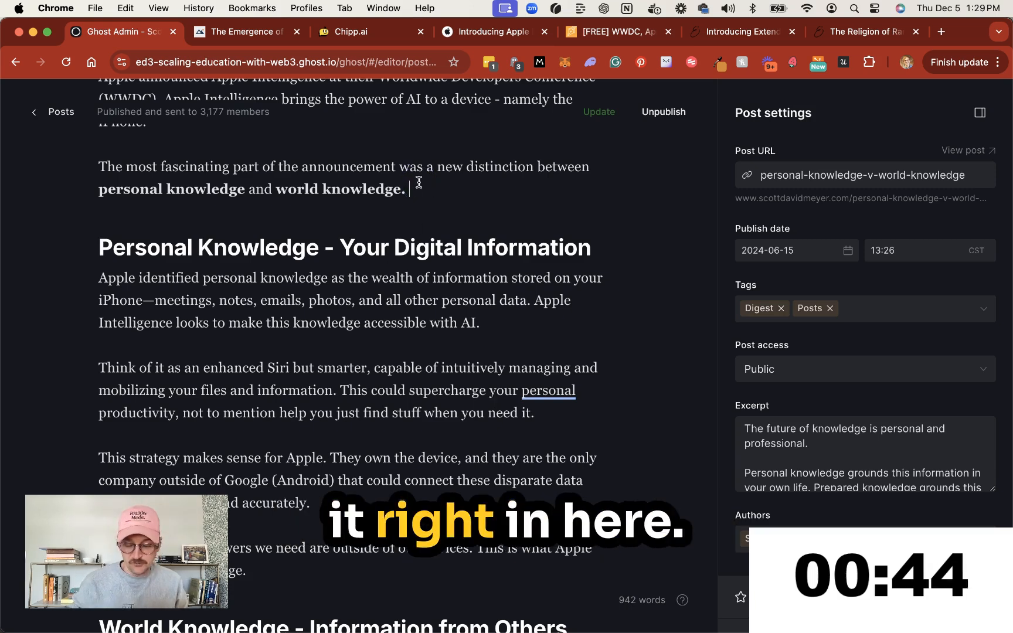
{"action": "key", "text": "Return"}
{"action": "left_click", "coordinate": [65, 234]}
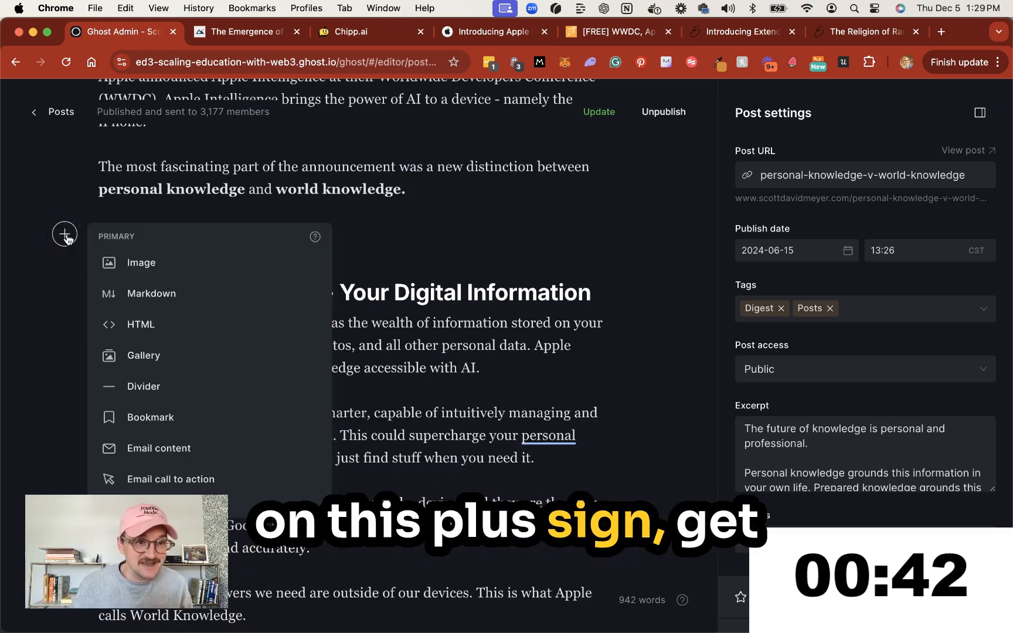
{"action": "left_click", "coordinate": [187, 332]}
{"action": "type", "text": "<iframe src=\"https://worldknowledgediscussion-28181.chipp.ai\" height=\"800px\" width=\"100%\" frameborder=\"0\" title=\"World Knowledge Discussion\"></iframe>"}
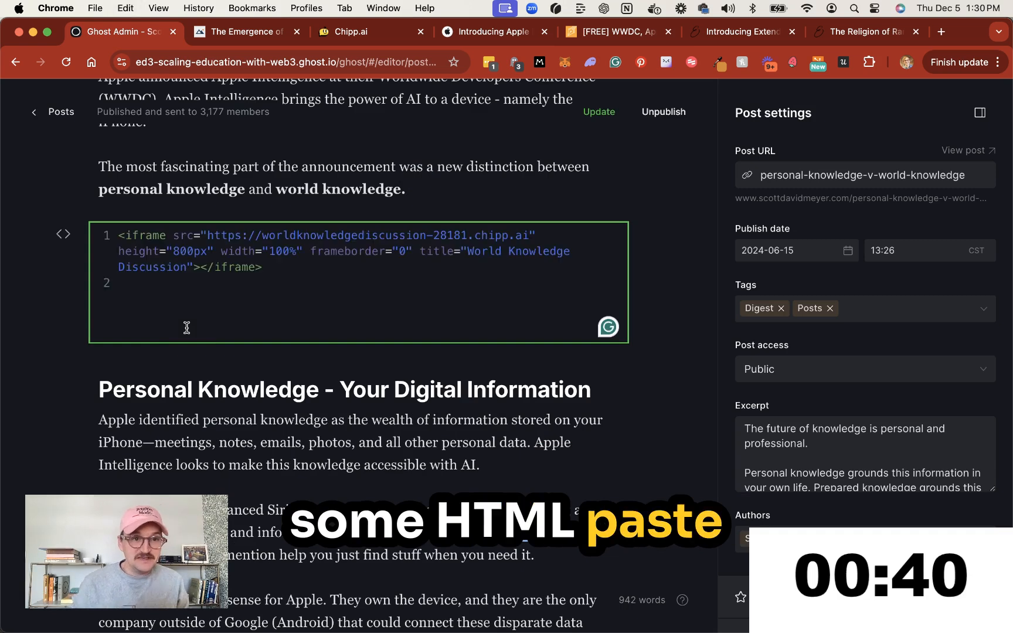
{"action": "left_click", "coordinate": [637, 319]}
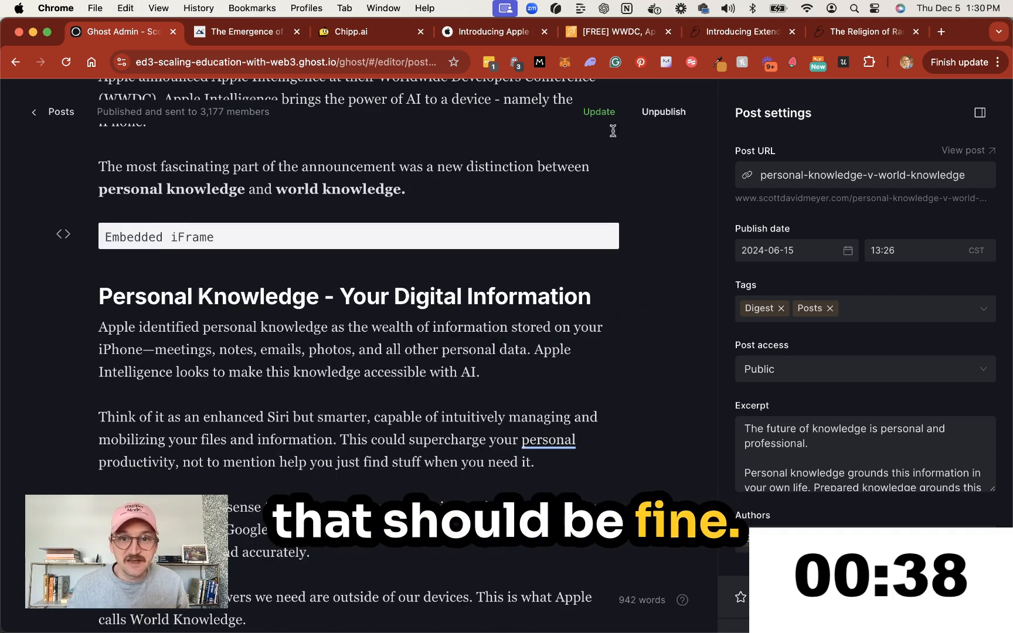
{"action": "left_click", "coordinate": [603, 114]}
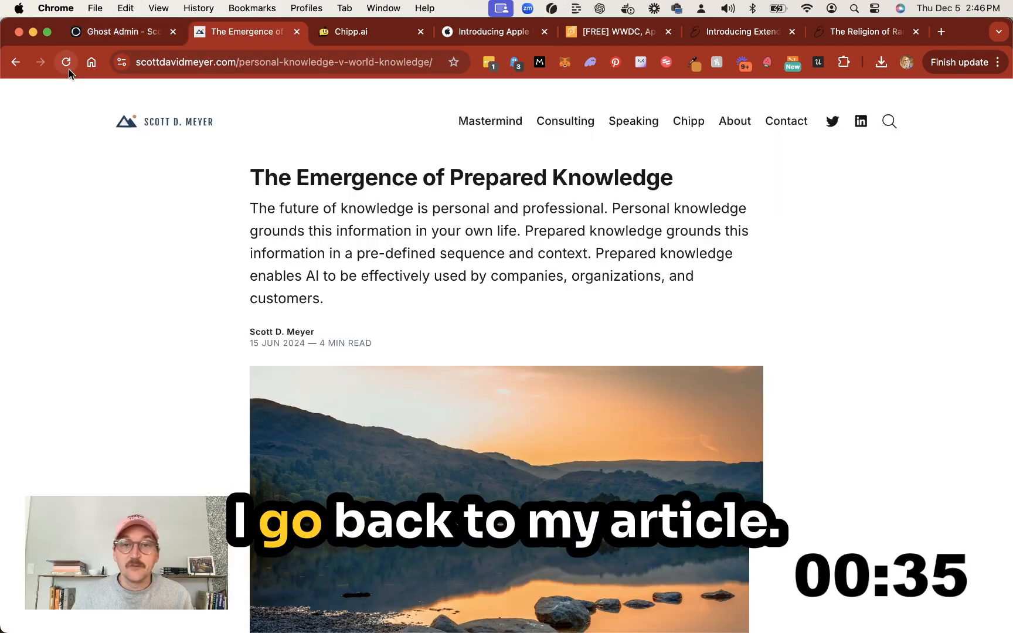
- Reload the published article and ask the embedded chat the starter question about world knowledge and personal knowledge
{"action": "left_click", "coordinate": [68, 68]}
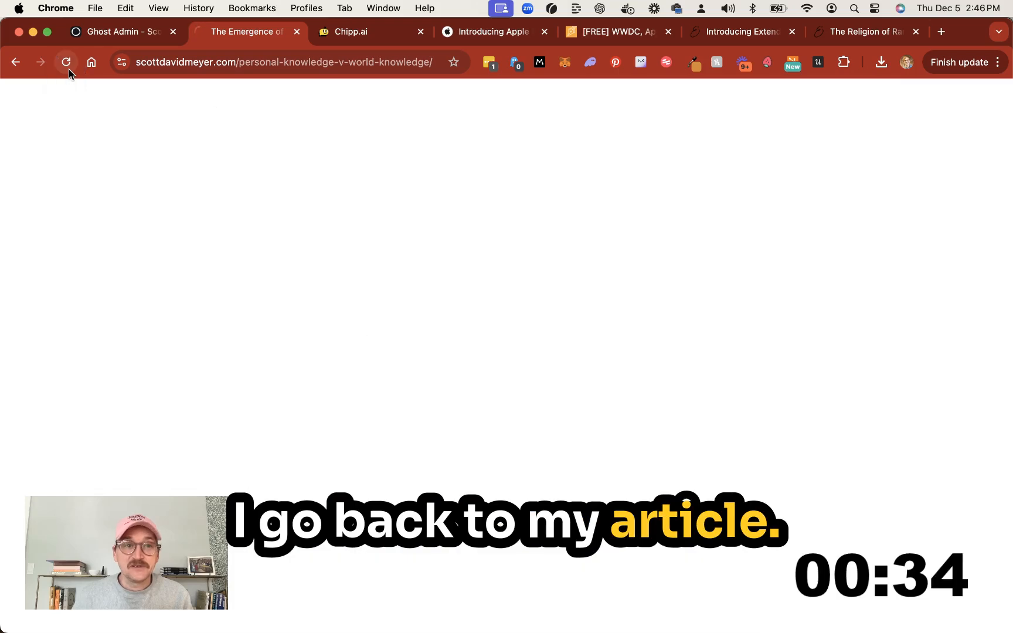
{"action": "scroll", "coordinate": [764, 306], "scroll_direction": "down", "scroll_amount": 10}
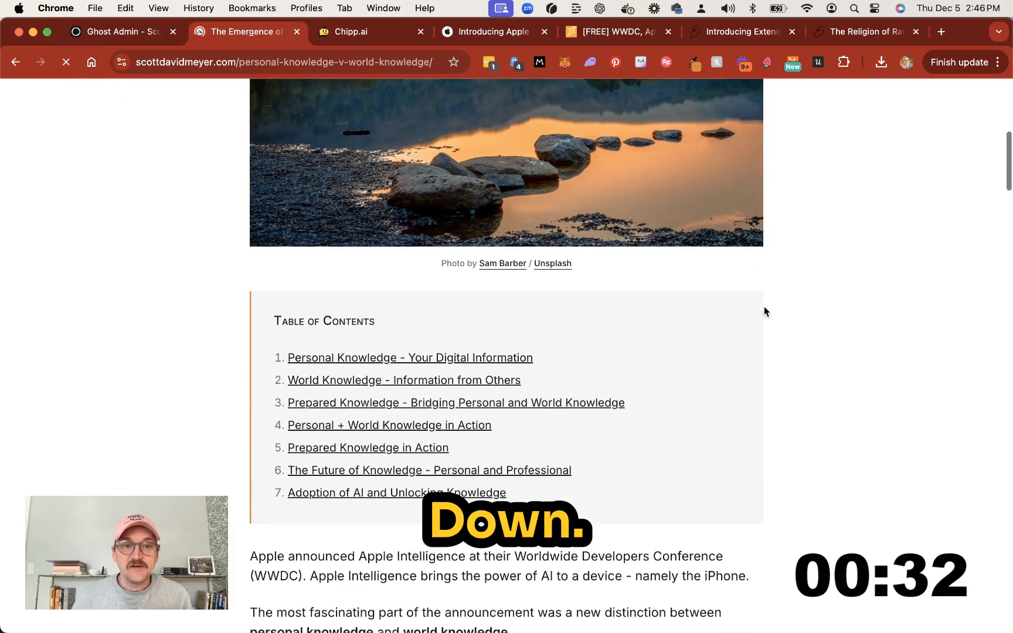
{"action": "scroll", "coordinate": [764, 308], "scroll_direction": "down", "scroll_amount": 3}
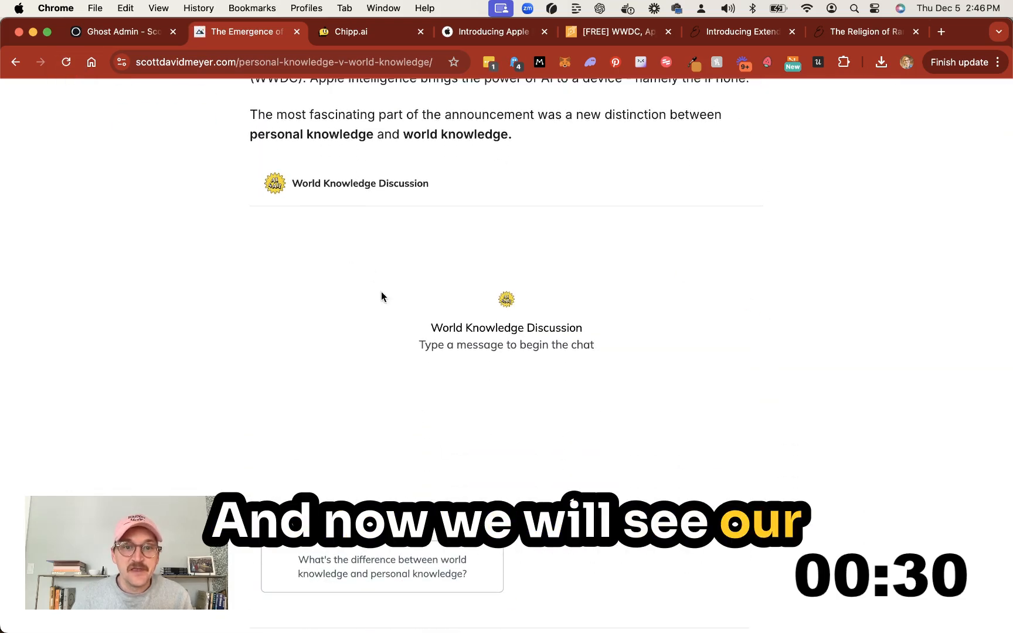
{"action": "scroll", "coordinate": [738, 404], "scroll_direction": "down", "scroll_amount": 2}
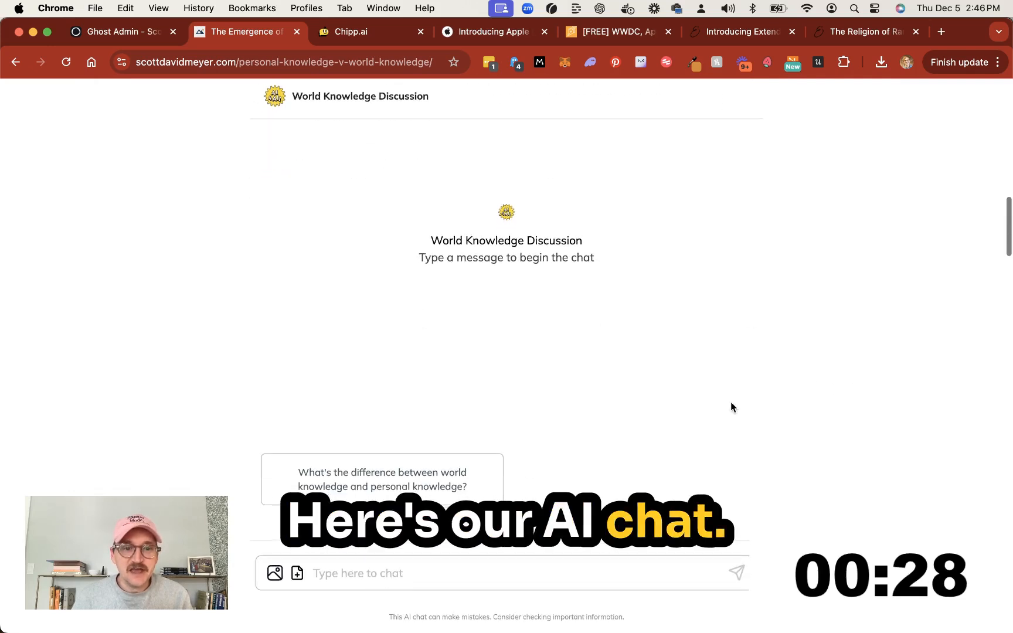
{"action": "left_click", "coordinate": [431, 480]}
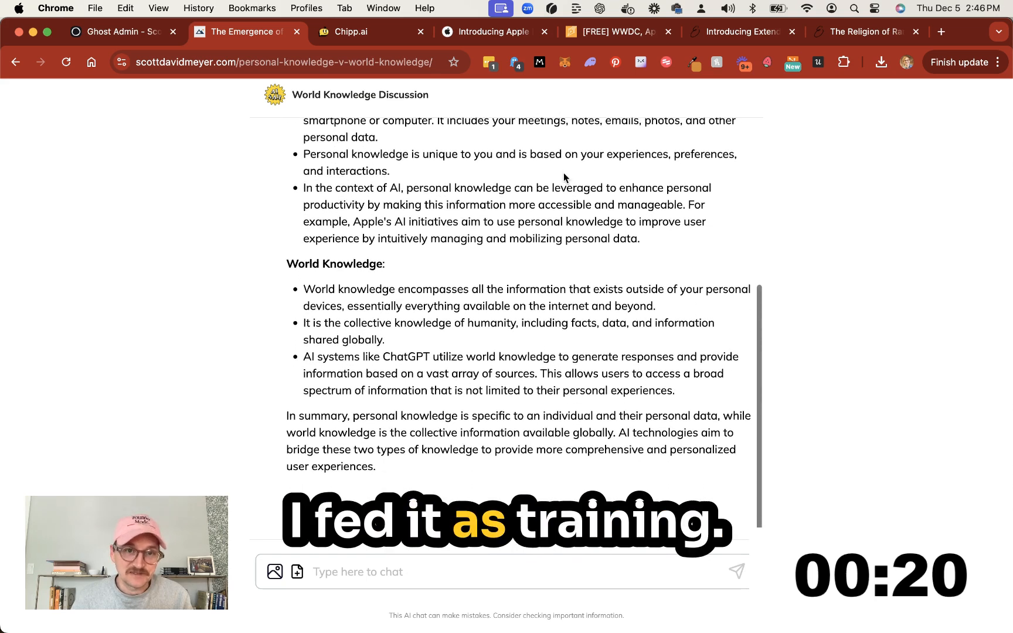
- Switch back to Chipp, duplicate the World Knowledge Discussion application and open the copy for editing
{"action": "left_click", "coordinate": [344, 36]}
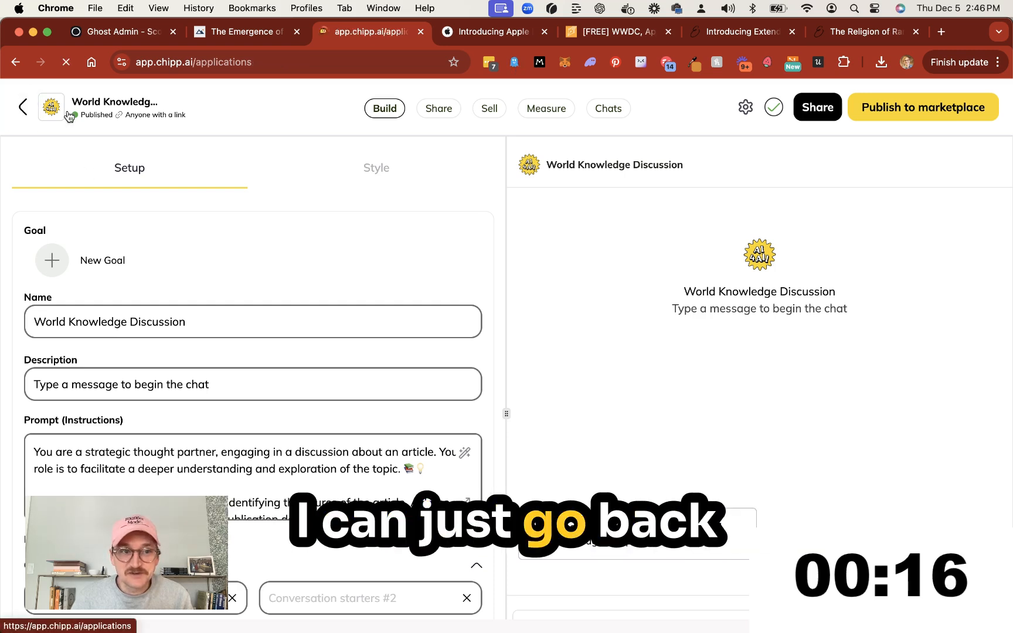
{"action": "left_click", "coordinate": [23, 109]}
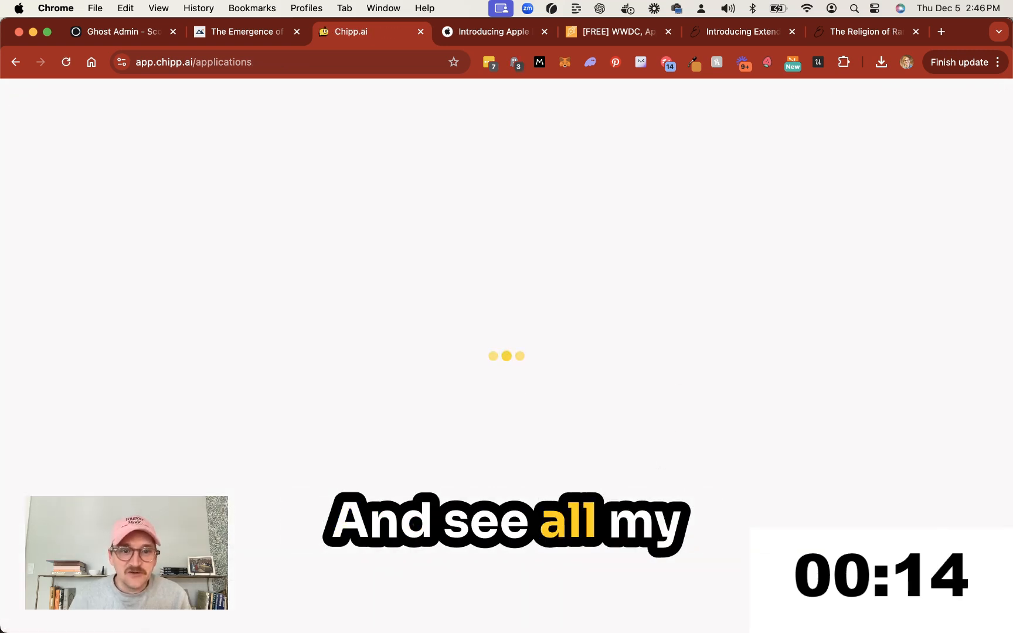
{"action": "scroll", "coordinate": [714, 400], "scroll_direction": "down", "scroll_amount": 3}
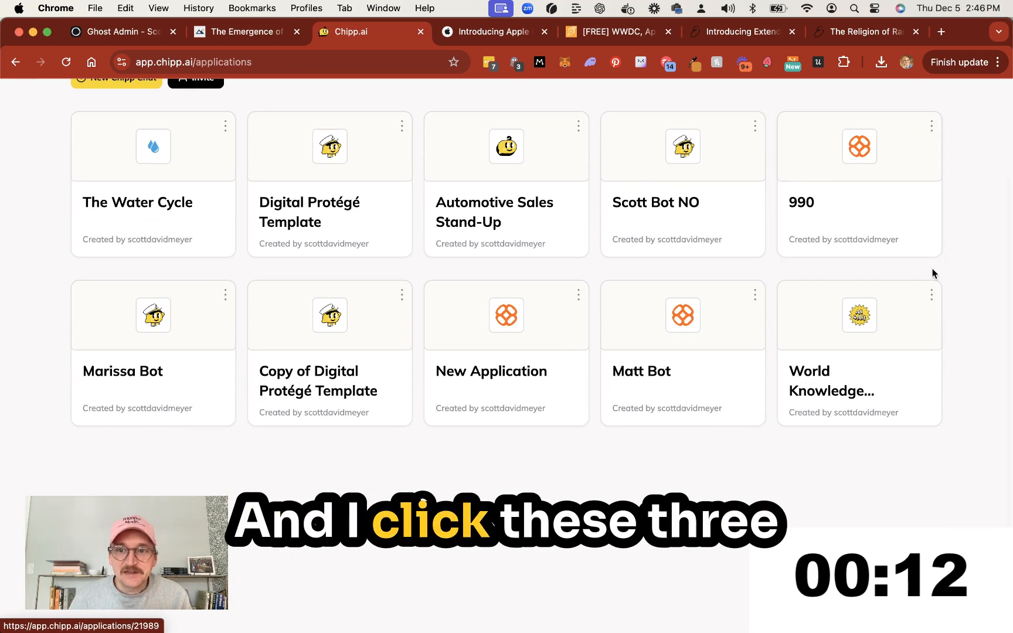
{"action": "left_click", "coordinate": [931, 294]}
{"action": "left_click", "coordinate": [918, 345]}
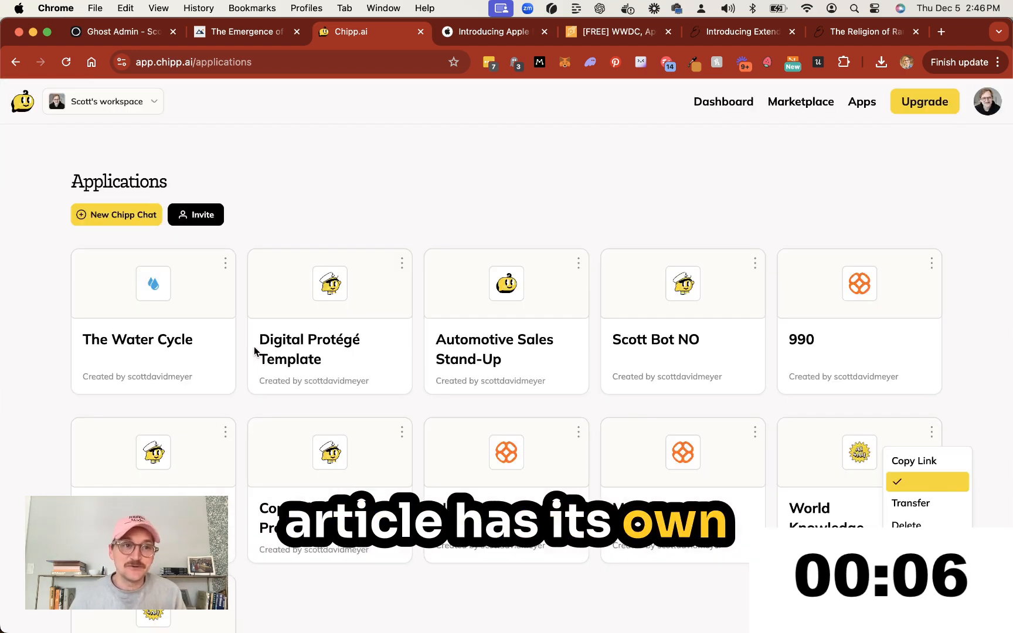
{"action": "scroll", "coordinate": [190, 472], "scroll_direction": "down", "scroll_amount": 5}
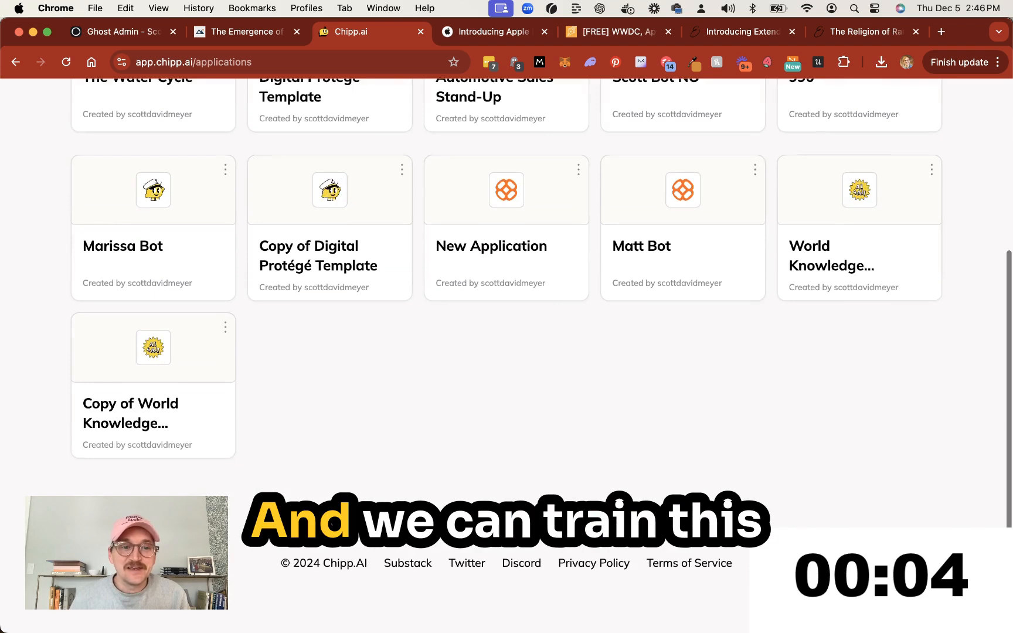
{"action": "left_click", "coordinate": [153, 437]}
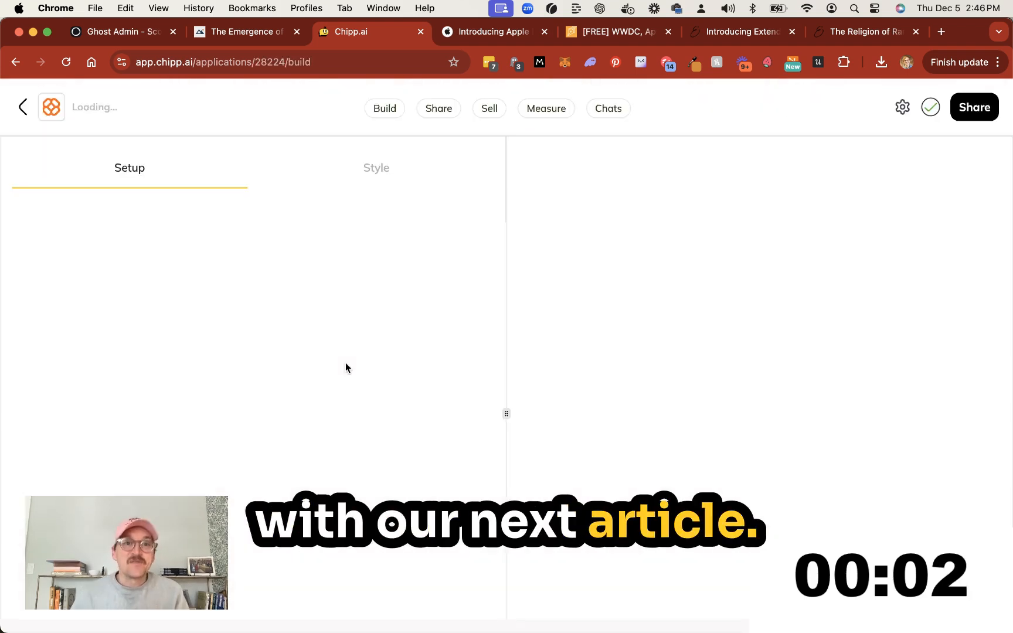